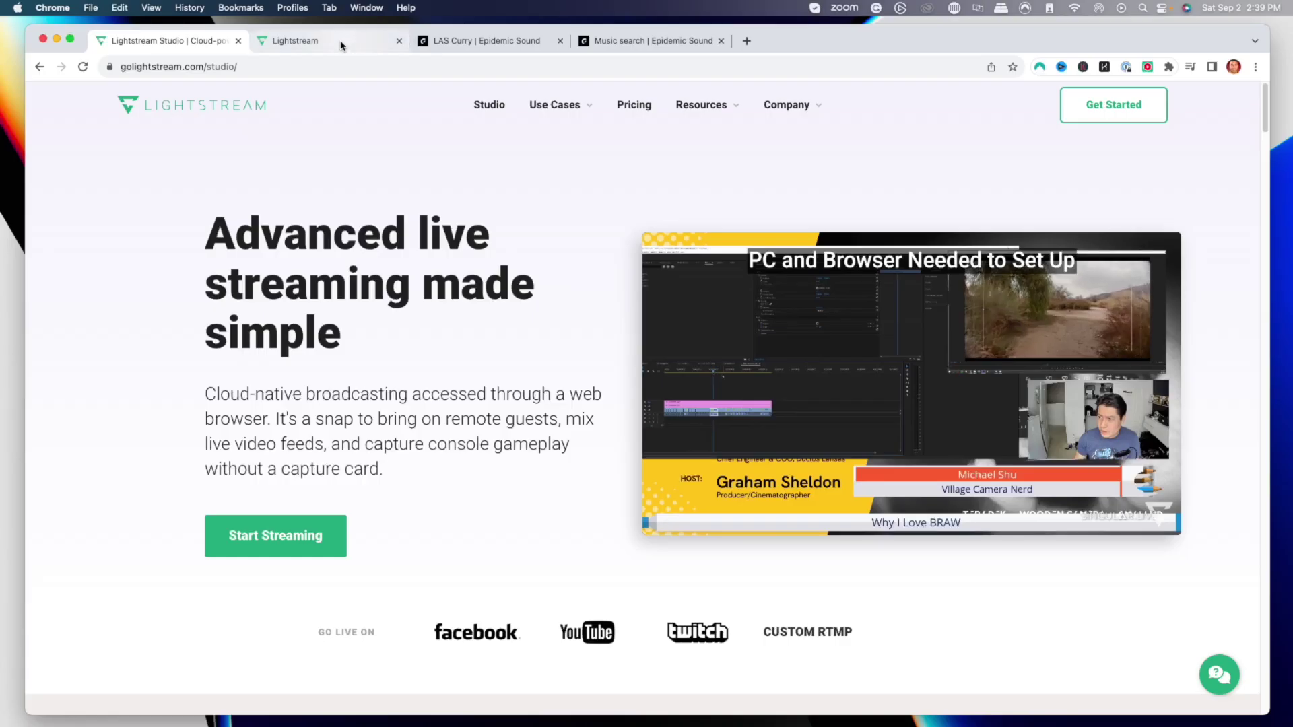
Bring up the Lightstream Studio project, showing the Starting Soon scene.
key(ctrl+Tab)
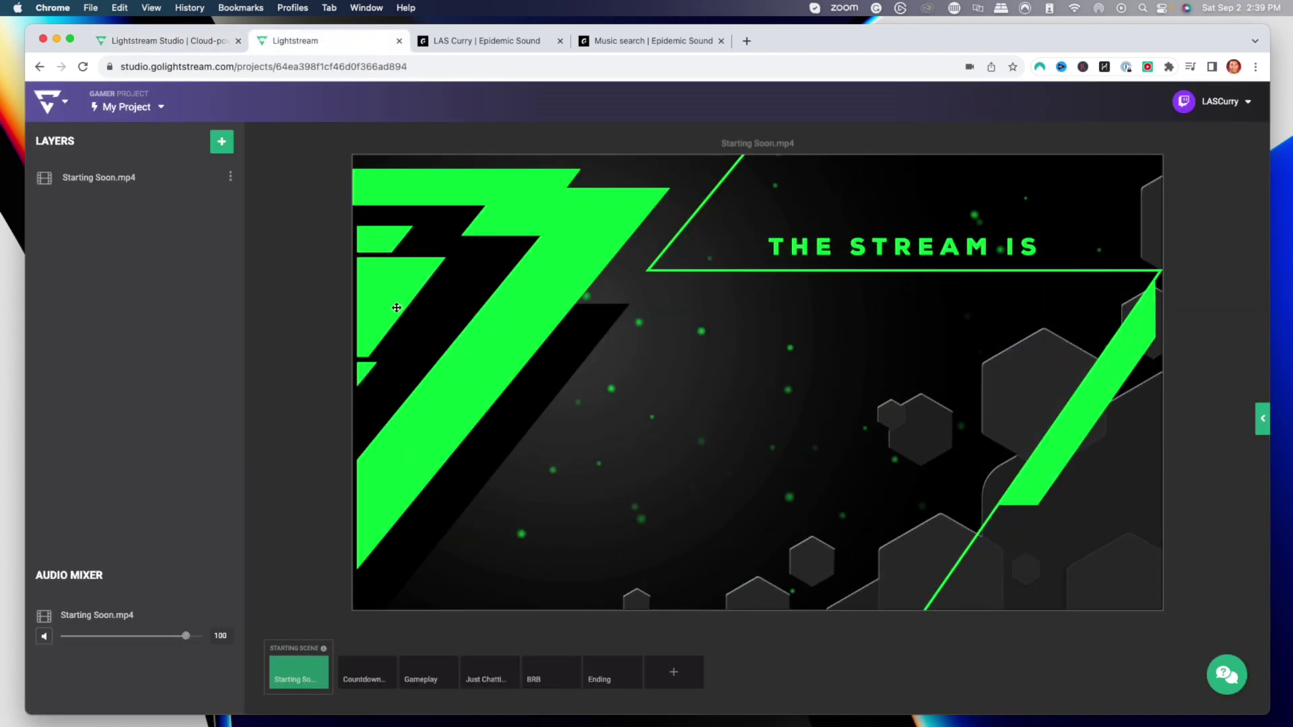
Preview the Countdown and Gameplay scenes, then move to the Epidemic Sound catalogue.
click(367, 683)
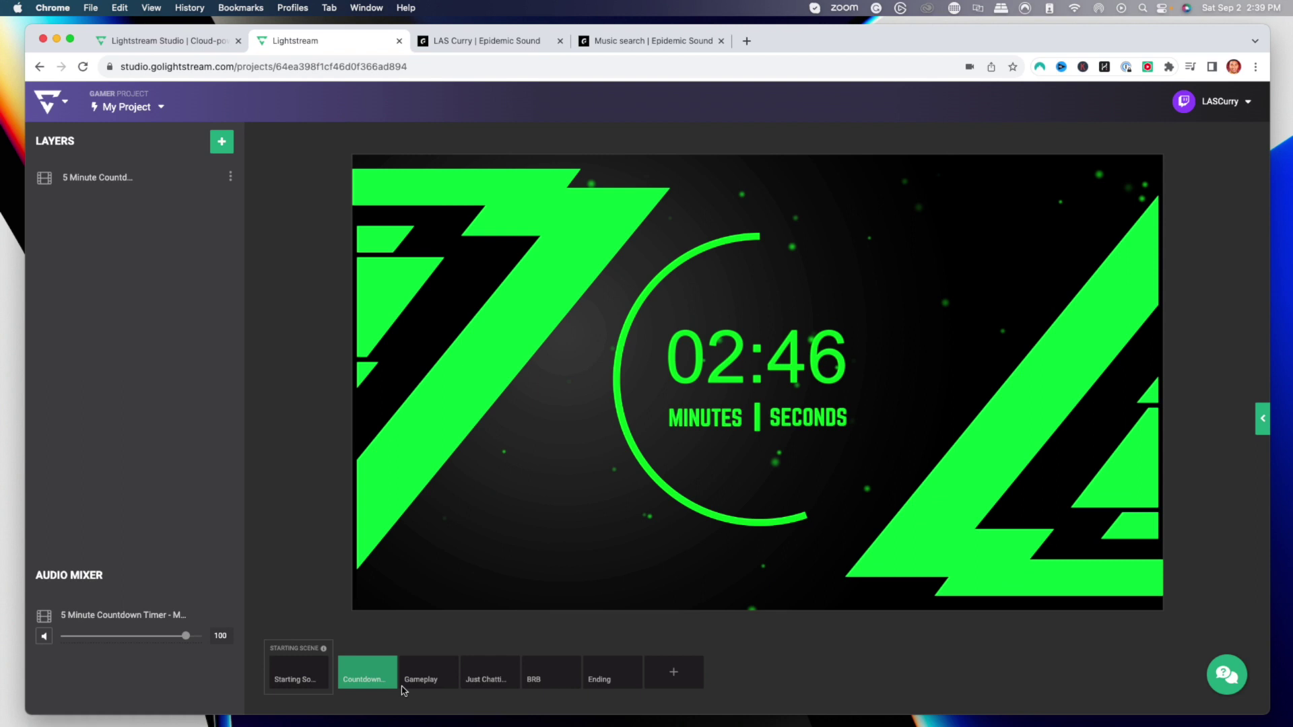
click(431, 679)
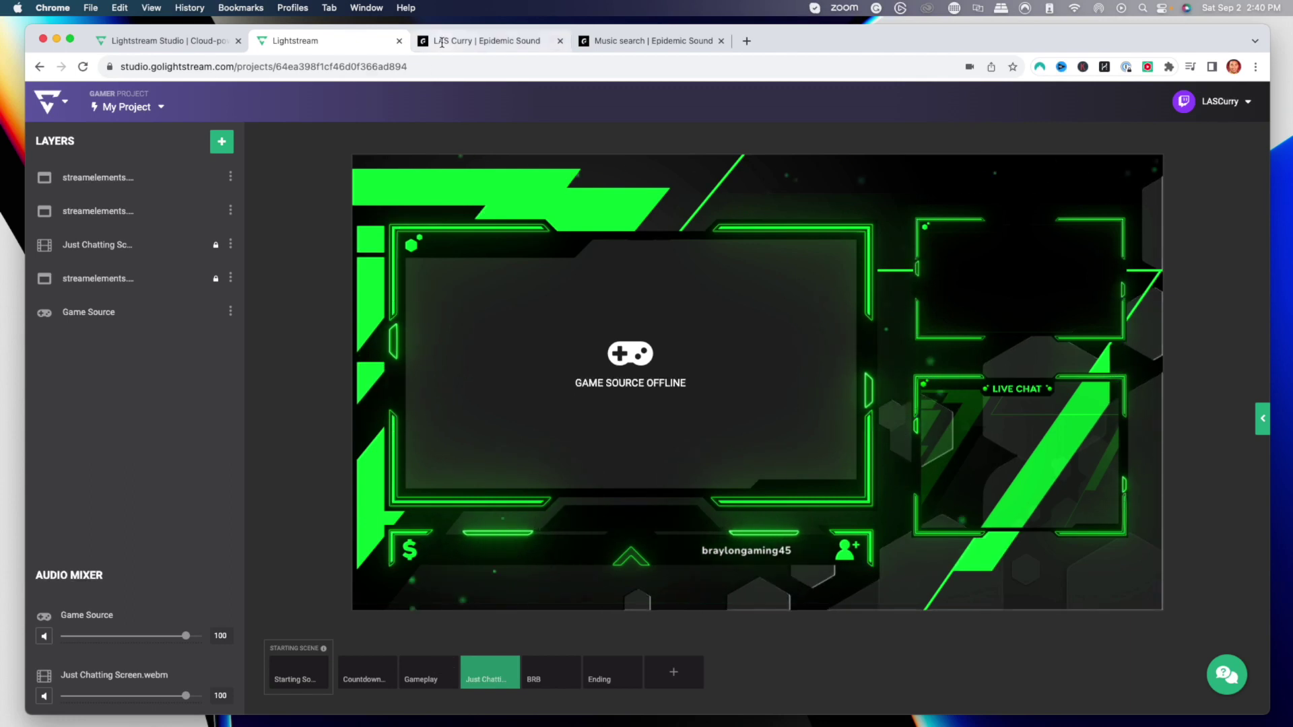
click(485, 41)
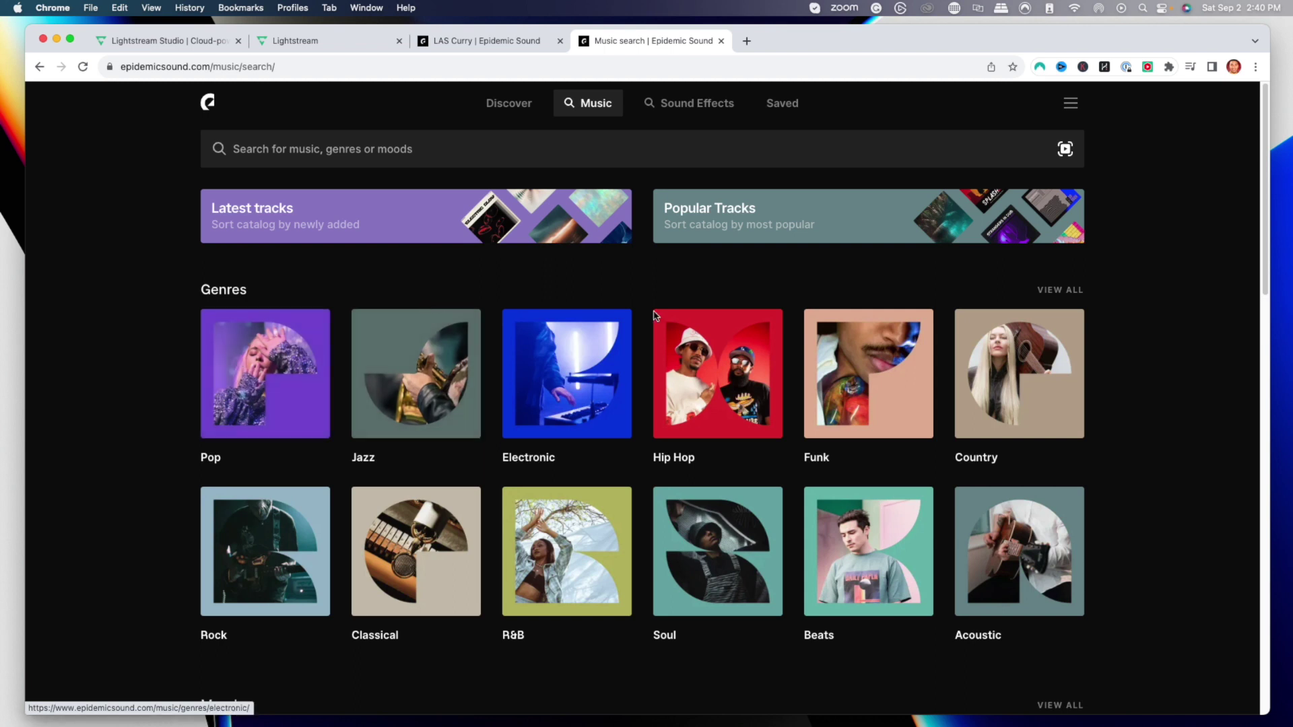
Review the account's safelisted channels, then bring up the LAS Curry campaign page.
click(1071, 103)
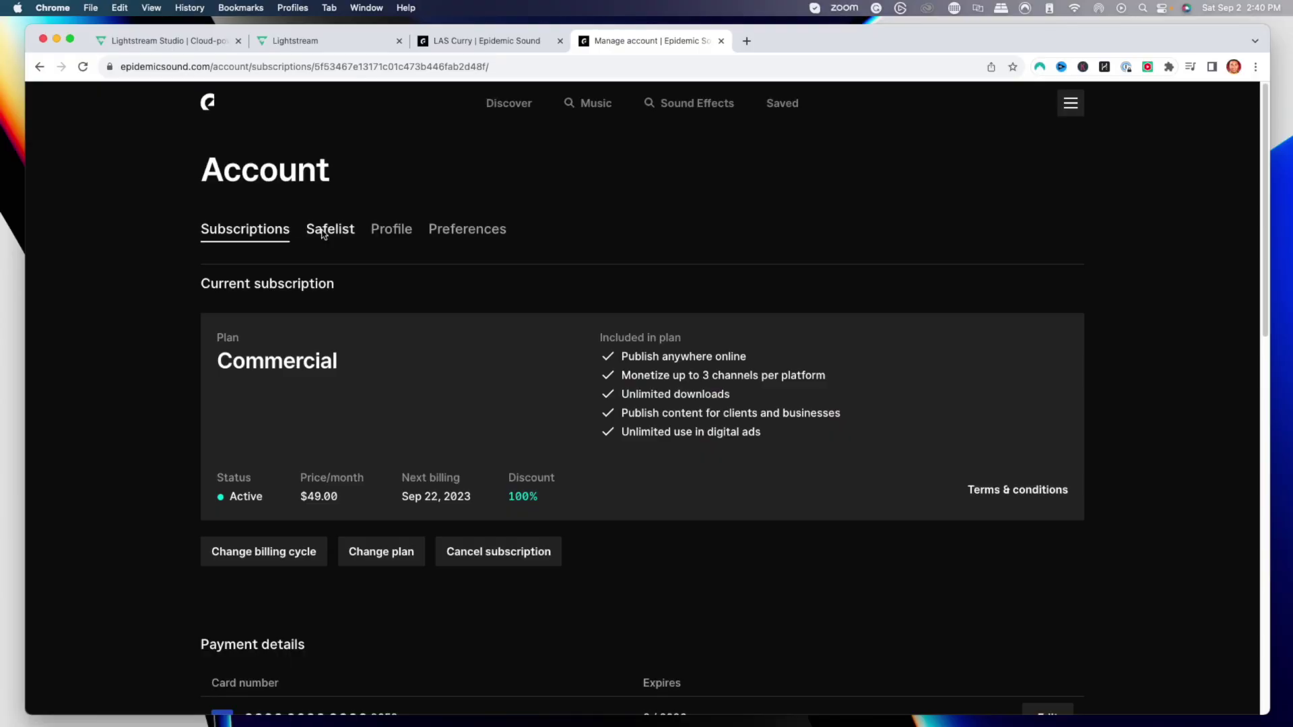
click(330, 232)
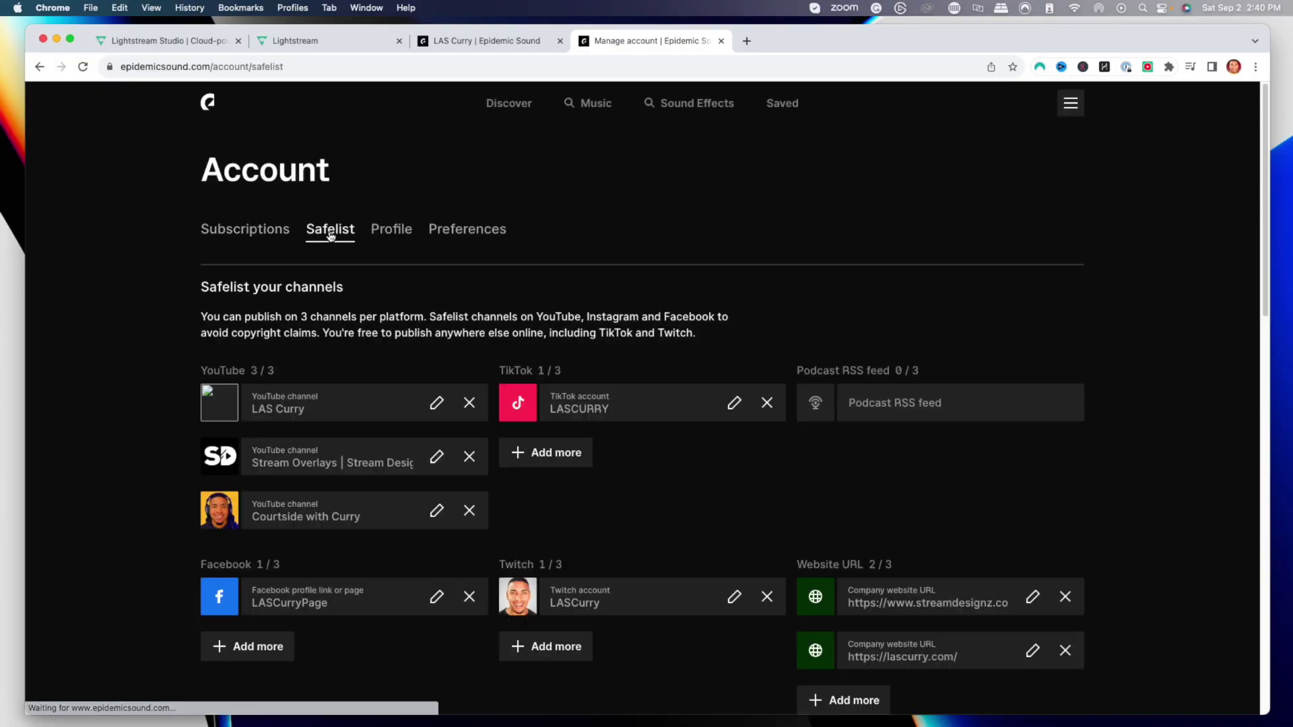
scroll(155, 540, down, 2)
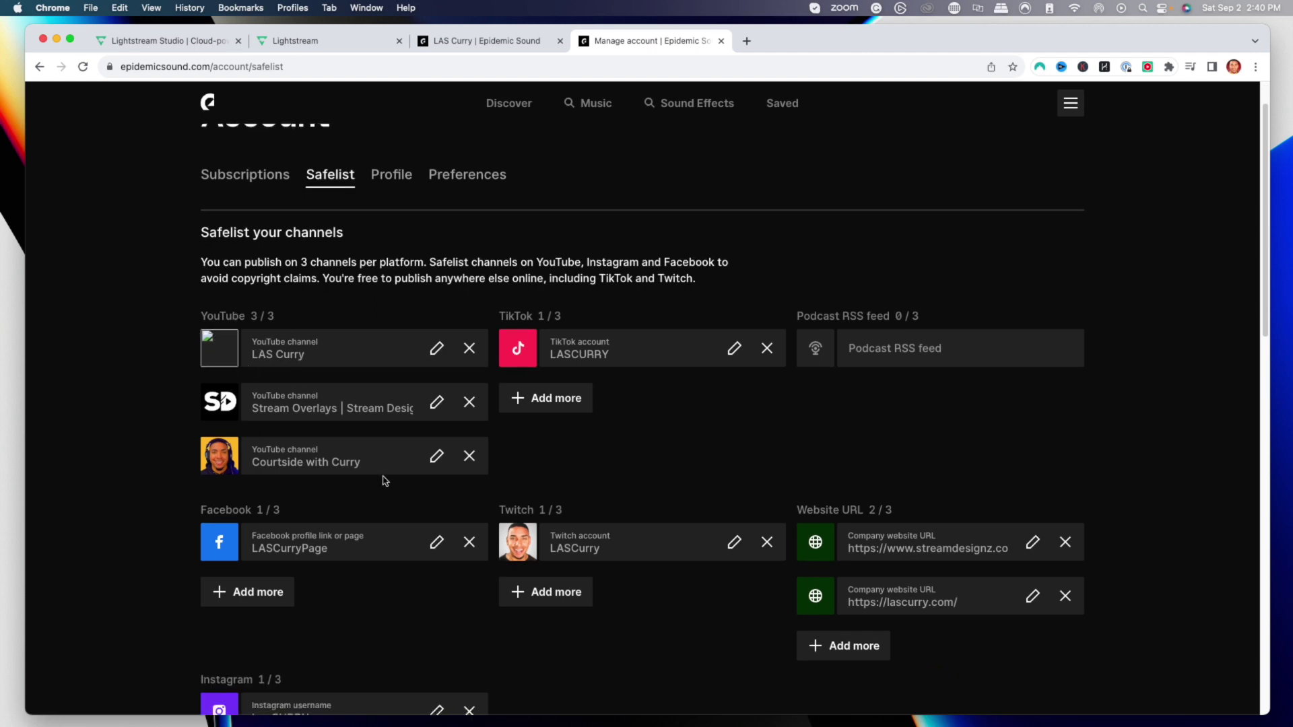
scroll(559, 371, down, 2)
scroll(559, 370, down, 3)
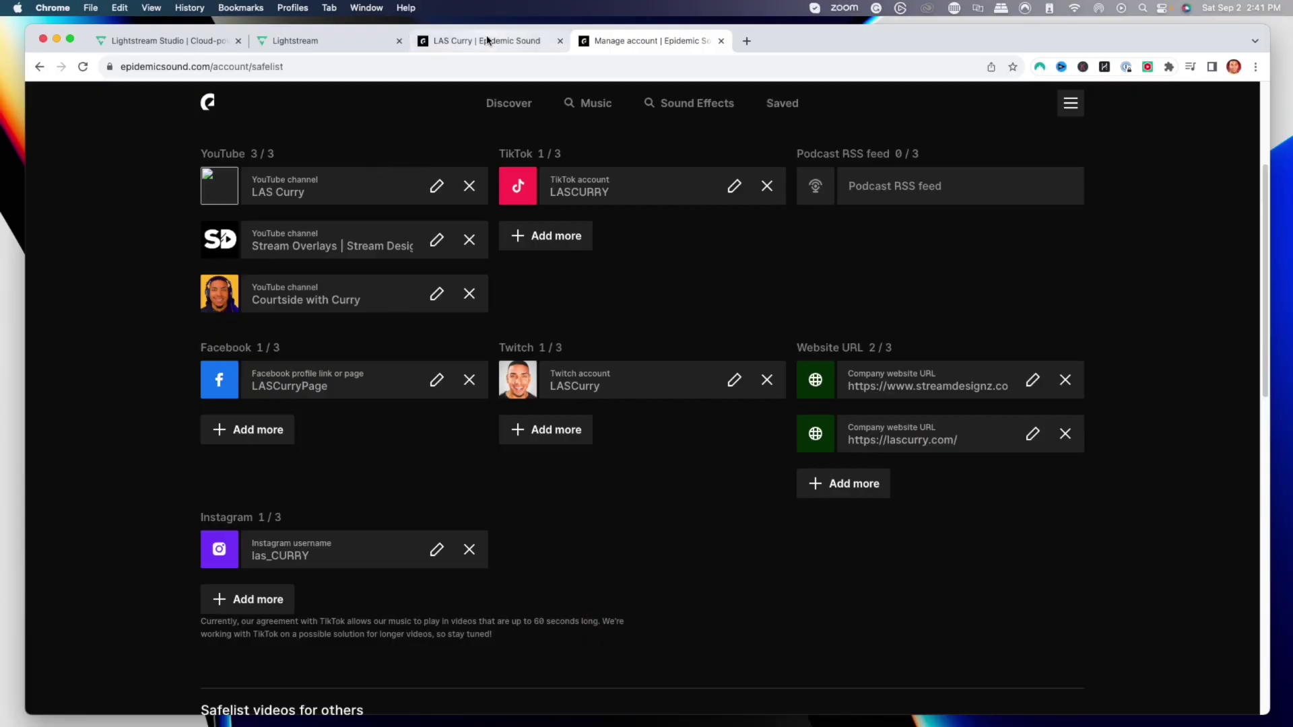
click(487, 41)
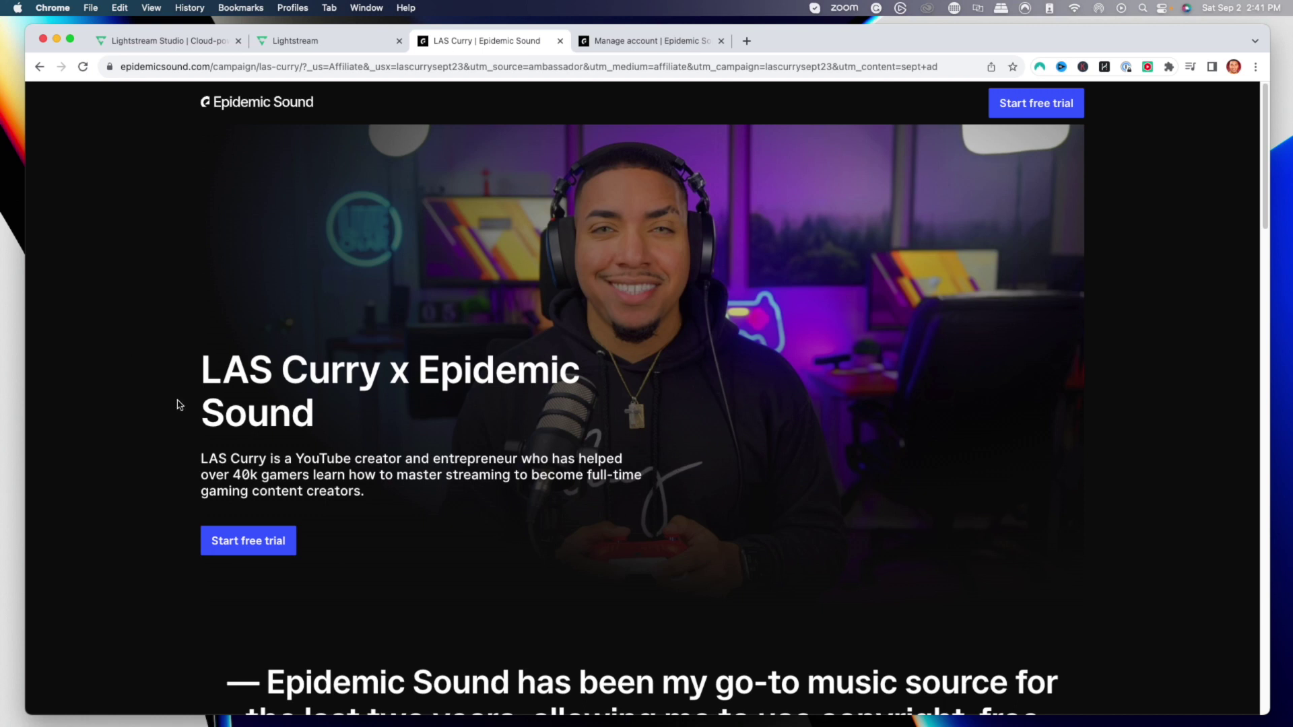
Flip between the Discover recommendations and the Music catalogue, ending on the catalogue.
click(666, 37)
click(508, 106)
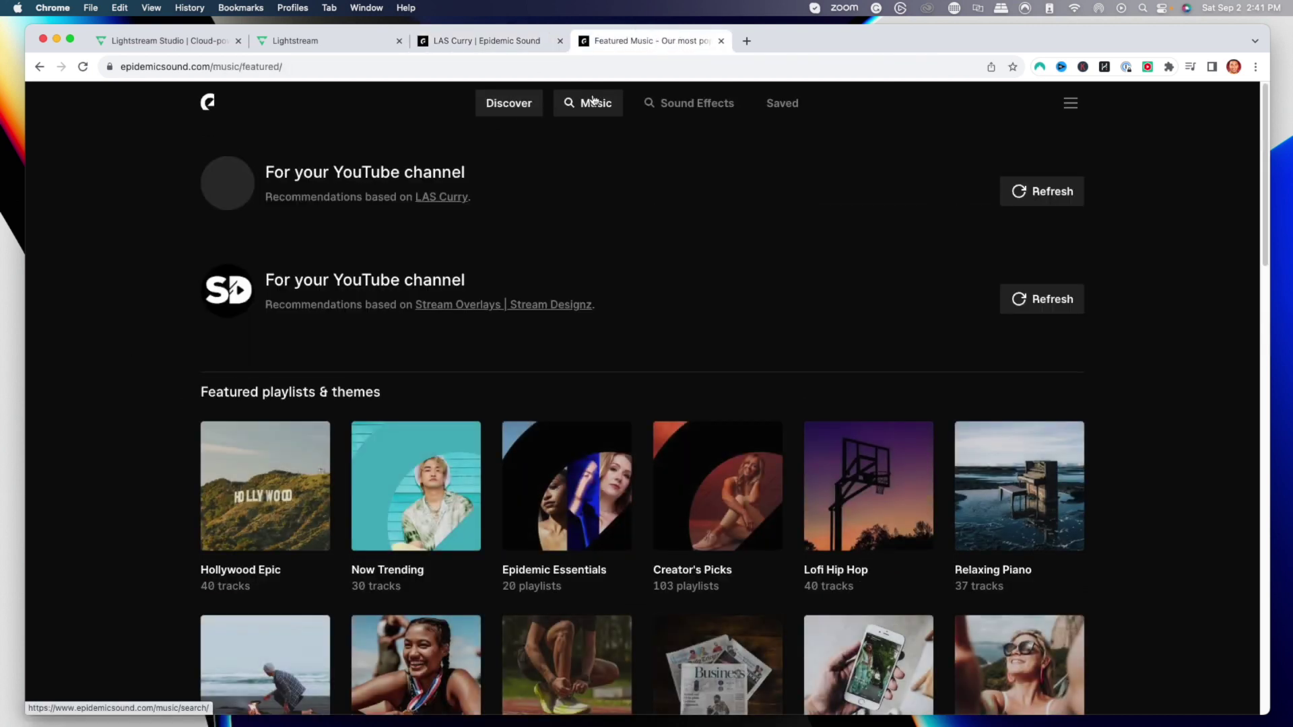
click(595, 105)
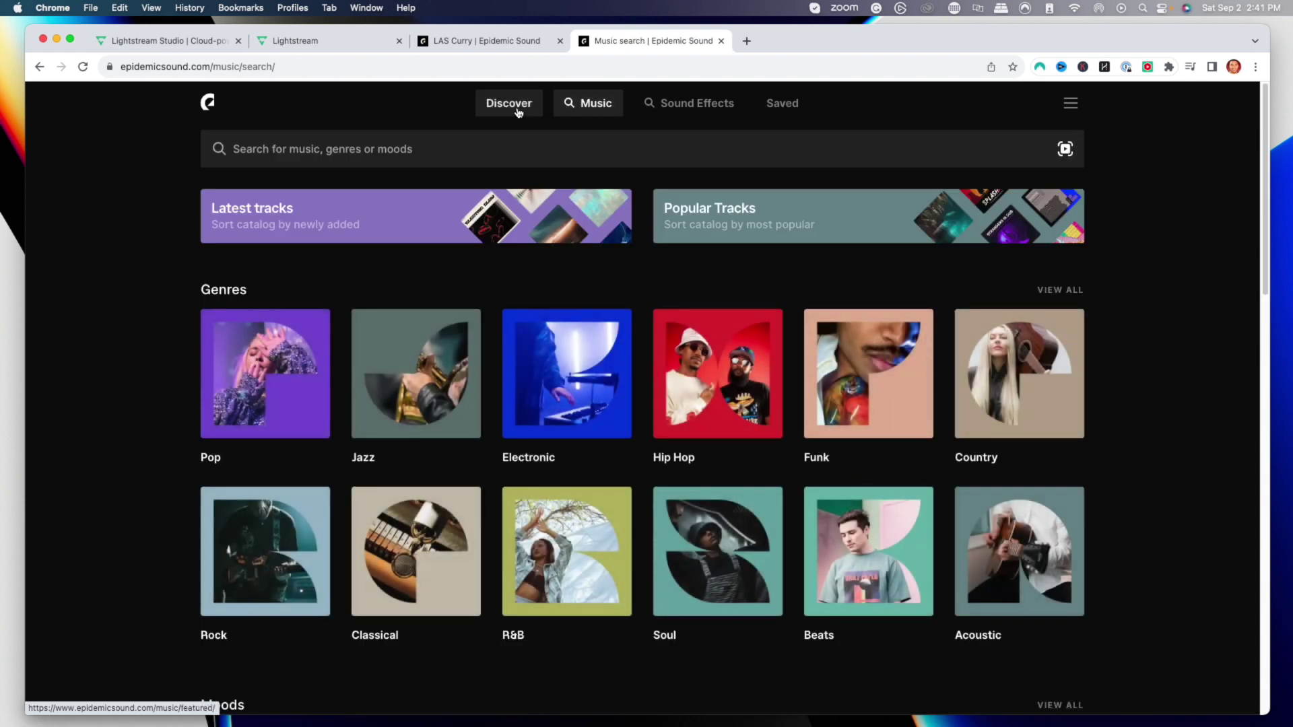
click(518, 109)
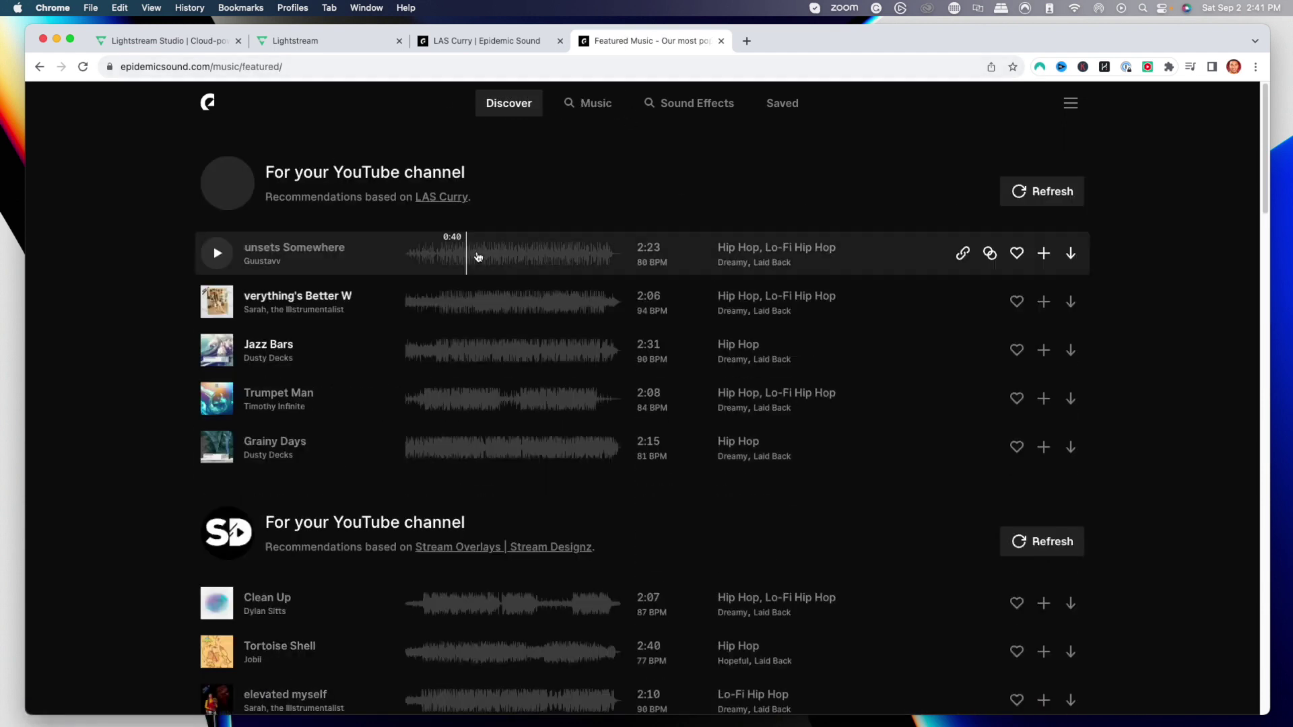
click(595, 107)
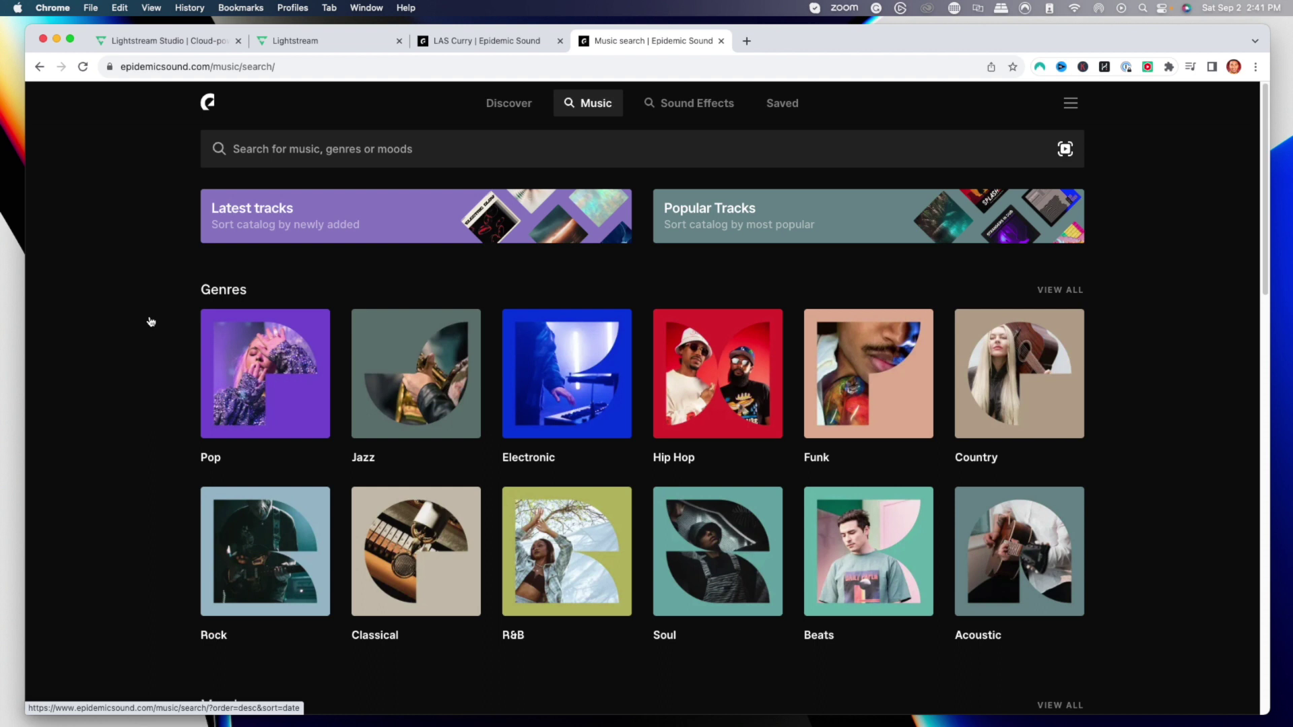
scroll(156, 329, down, 2)
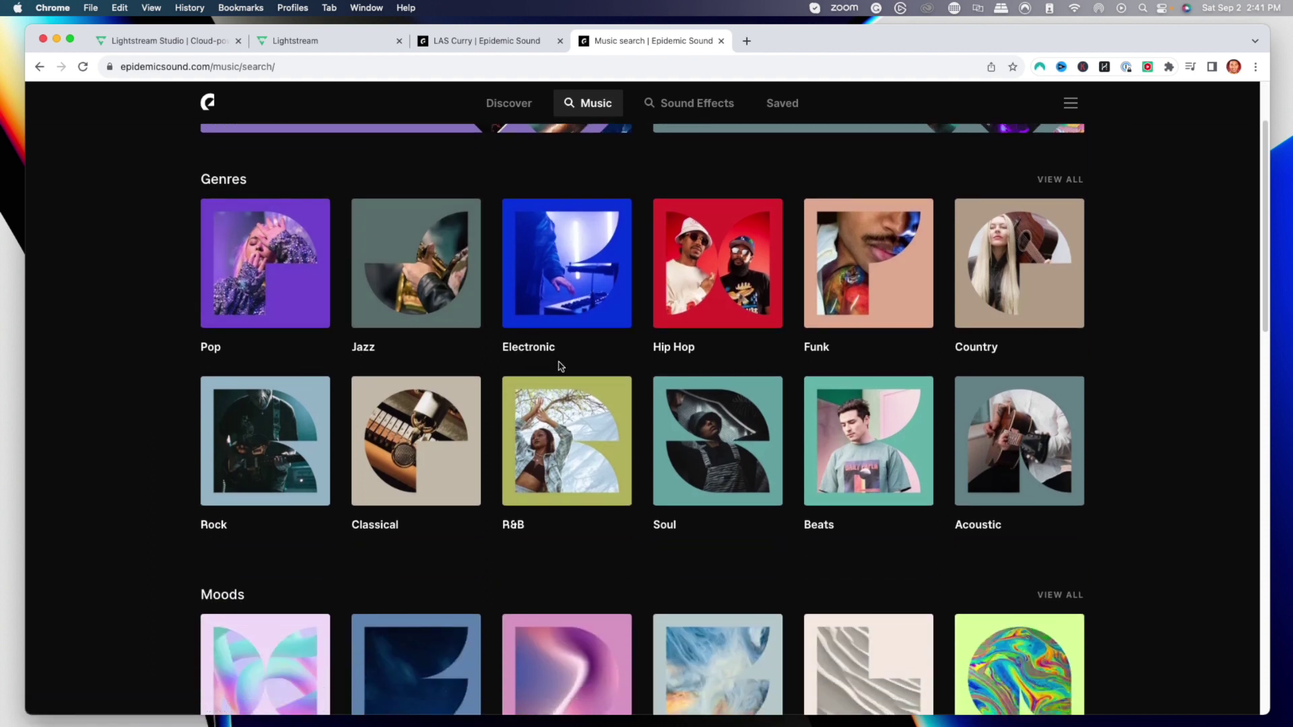
scroll(695, 366, down, 3)
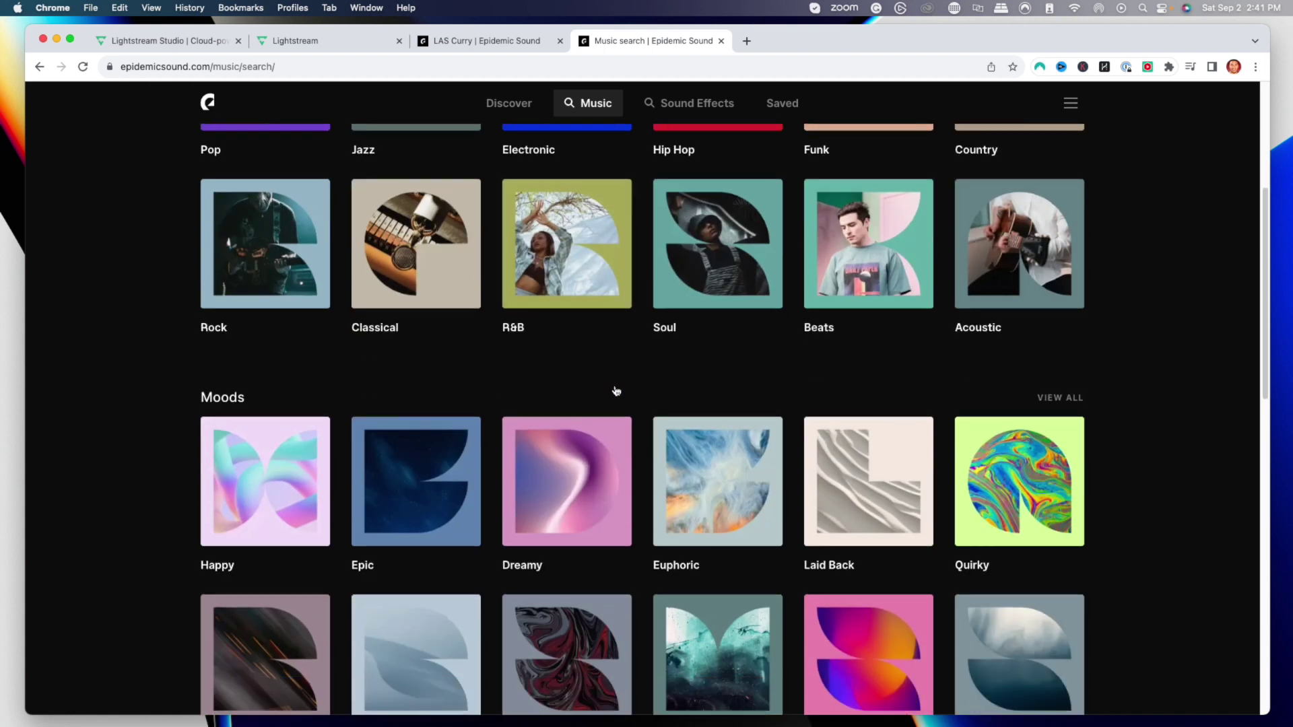
scroll(615, 390, down, 3)
scroll(268, 453, down, 5)
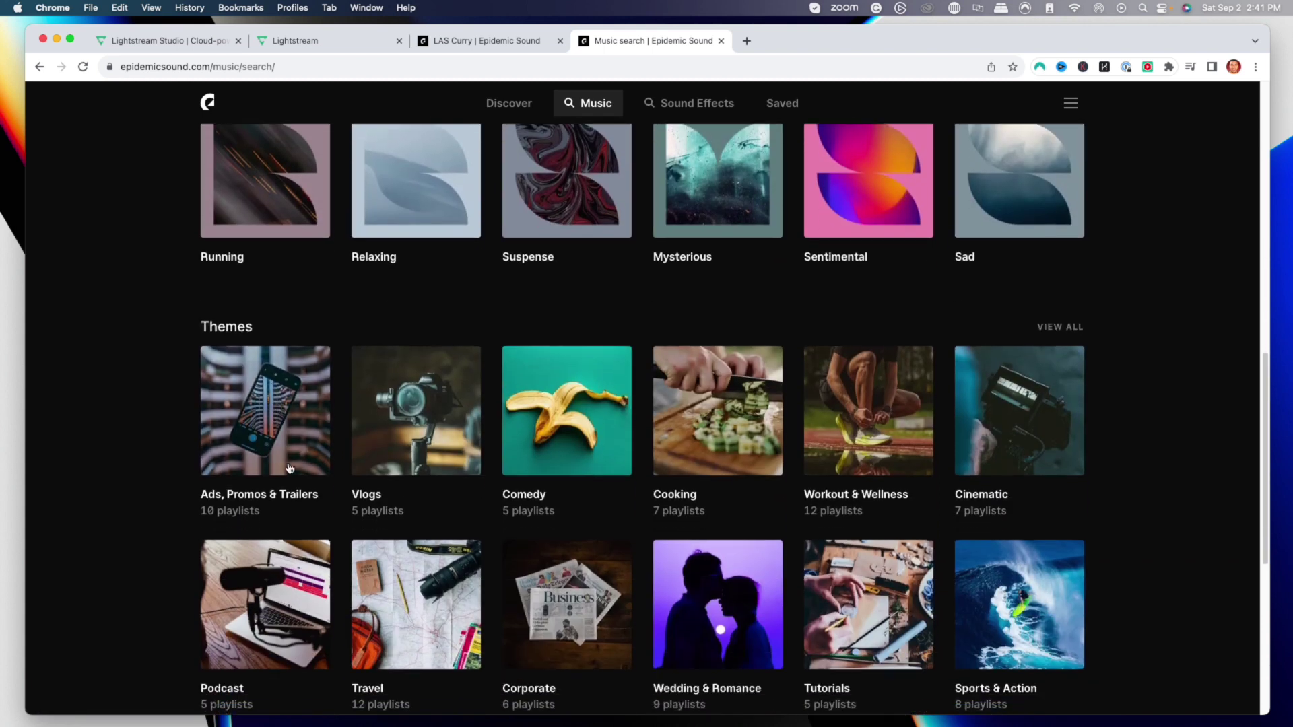
scroll(338, 462, down, 5)
scroll(338, 458, down, 3)
scroll(337, 456, up, 5)
scroll(336, 456, up, 10)
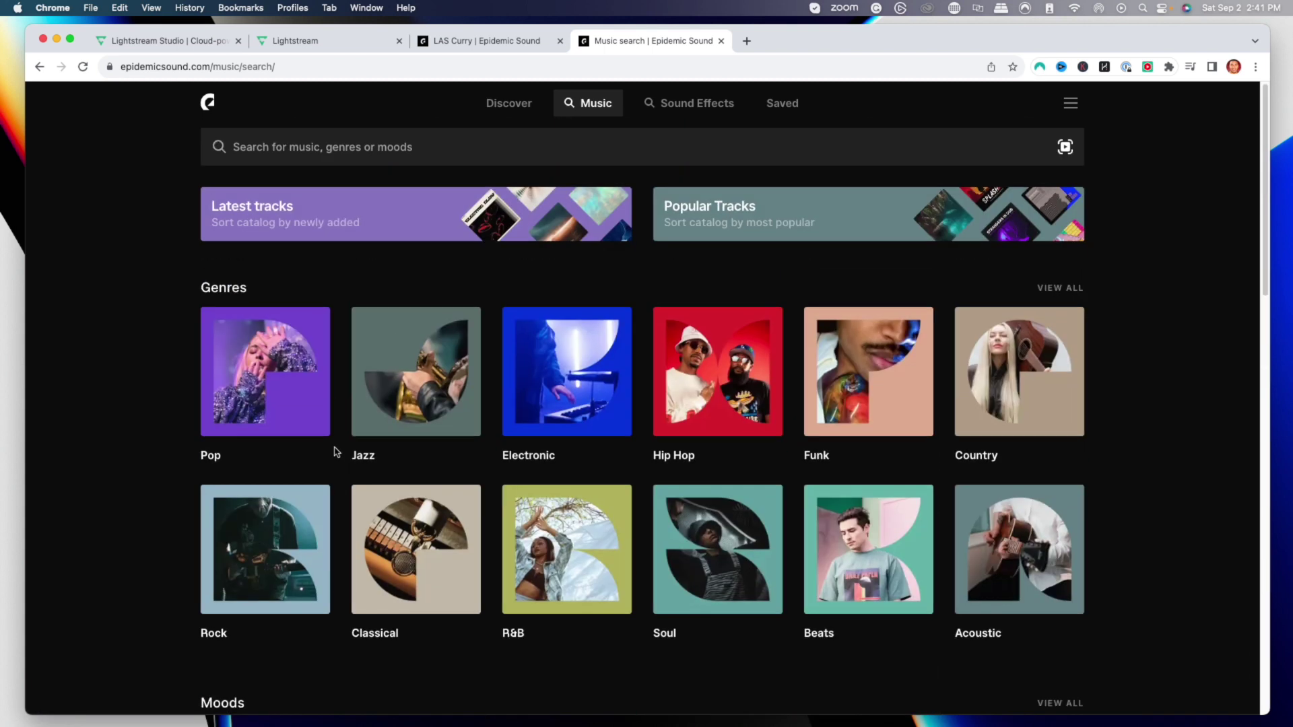
Open the Hip Hop collection and create a new Console Music playlist for My Sun.
click(736, 377)
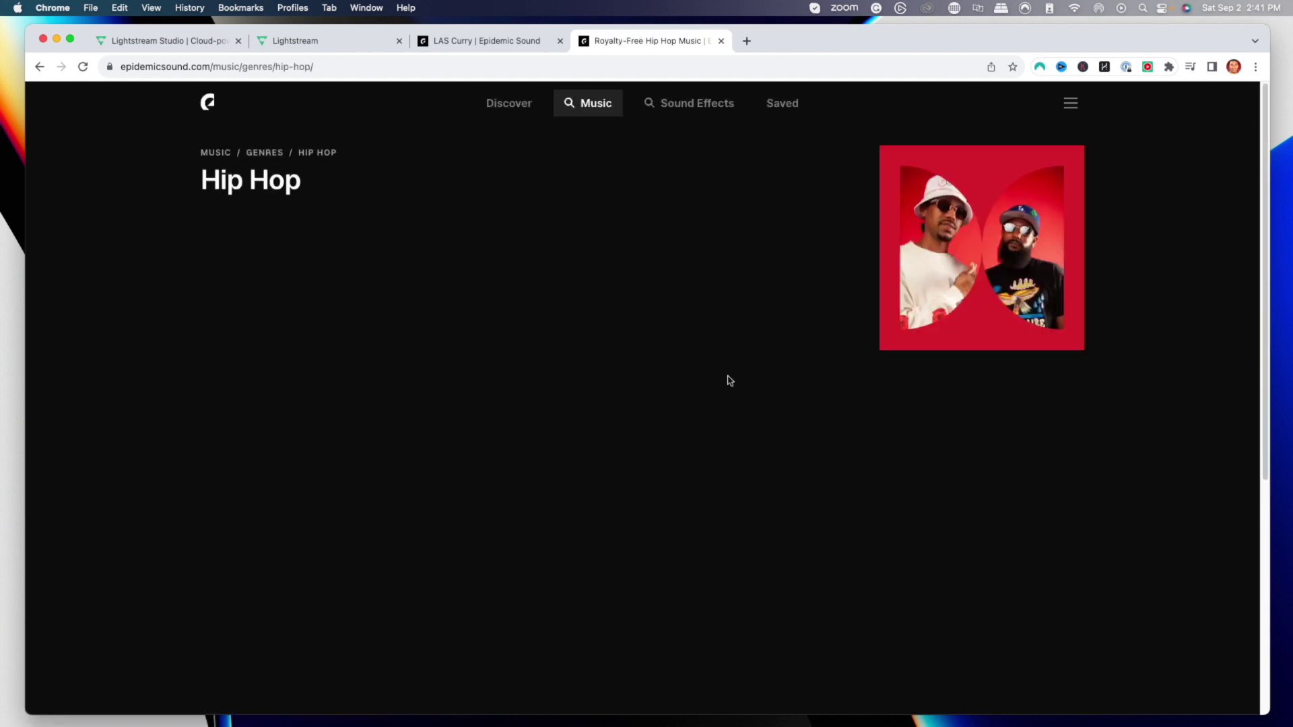
scroll(442, 424, down, 2)
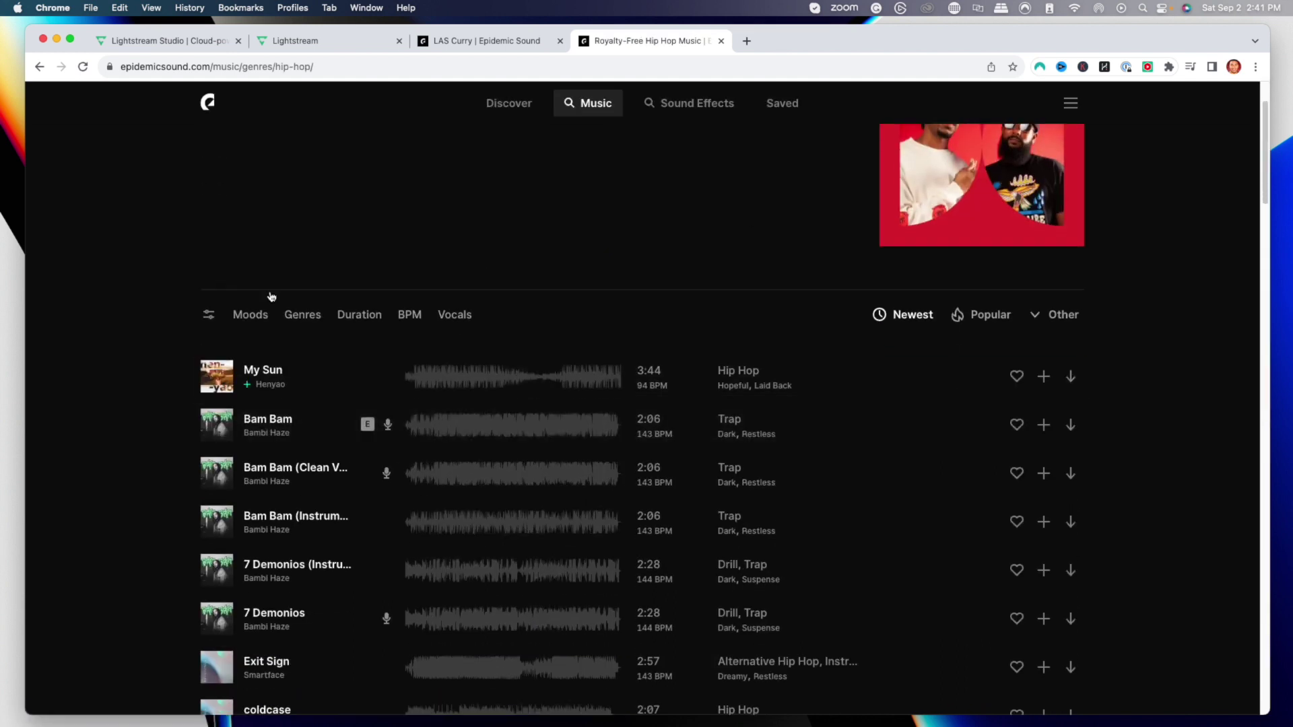
scroll(224, 370, down, 3)
scroll(587, 358, up, 5)
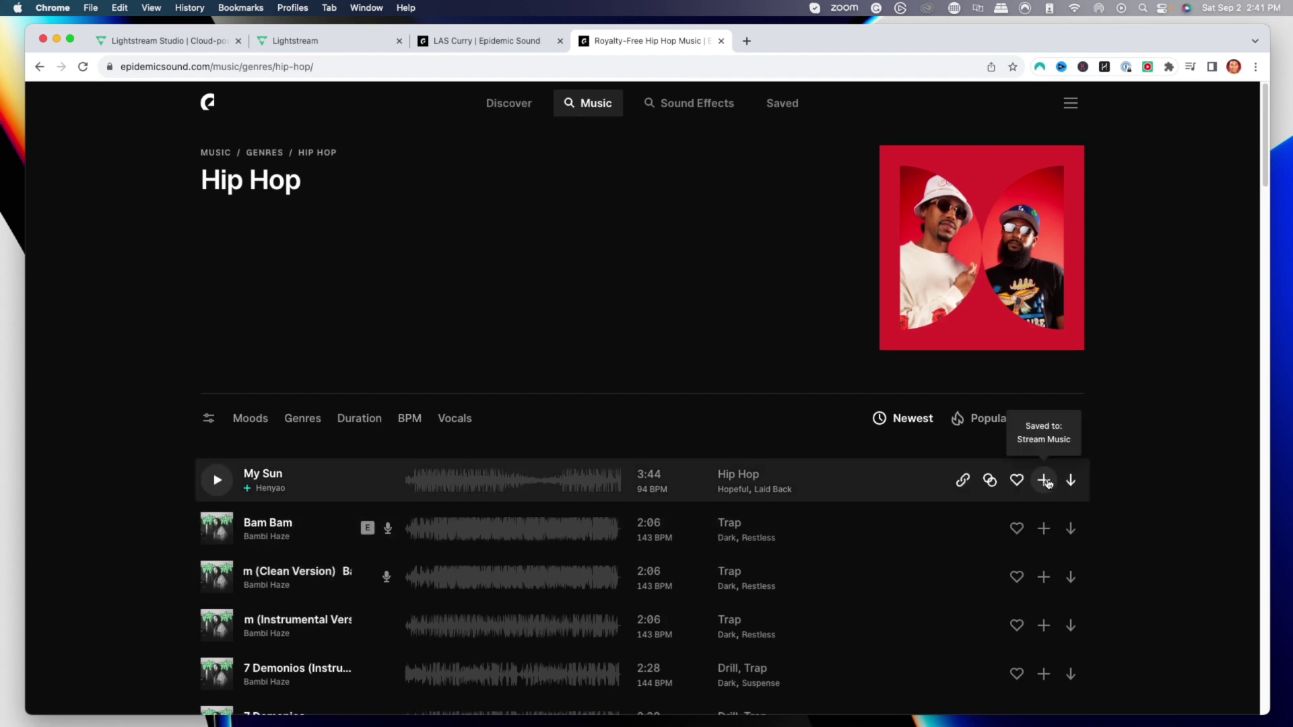
click(1045, 481)
click(818, 625)
text(Console Music)
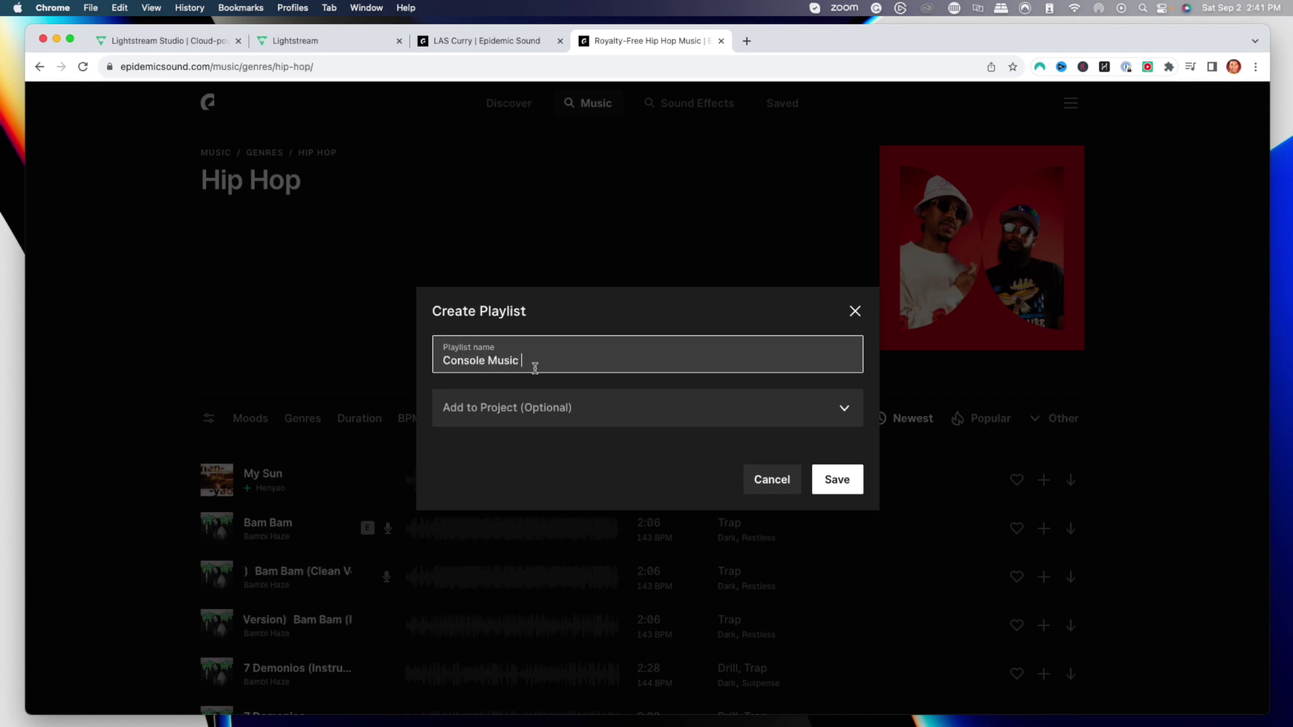
click(841, 479)
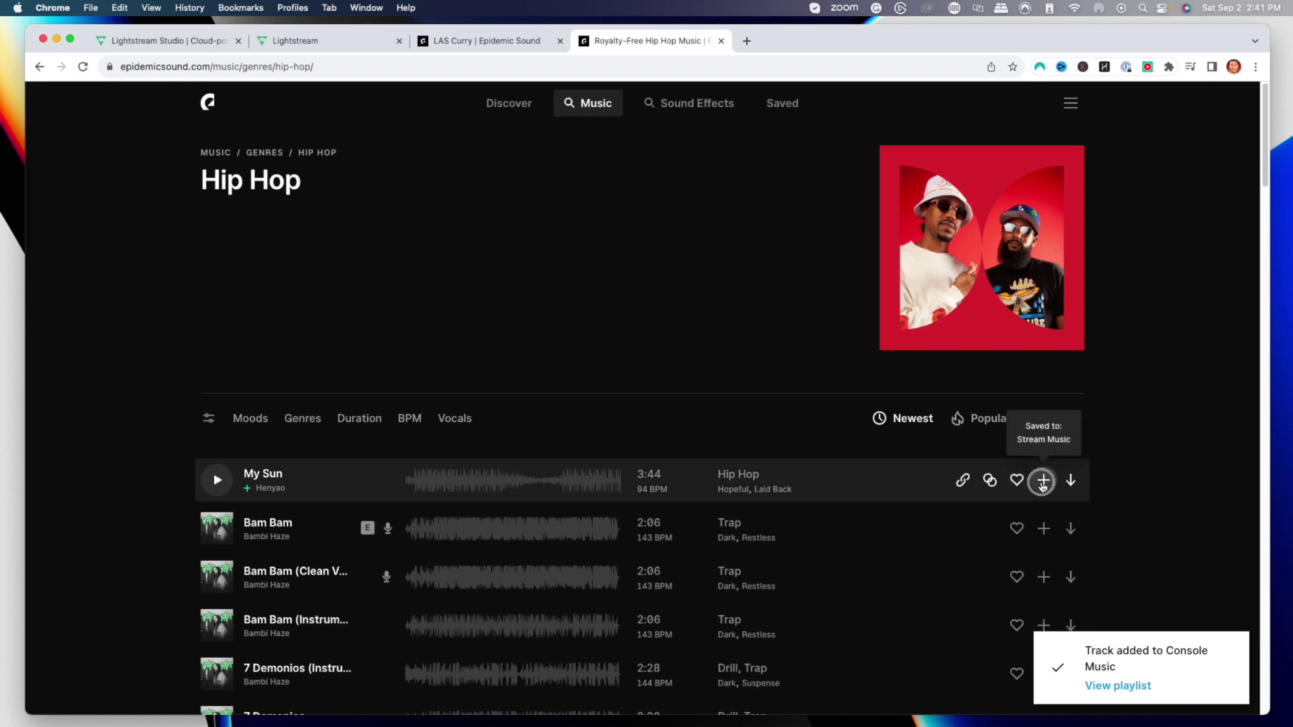
Add My Sun to Console Music and 7 Demonios to Stream Music.
click(1042, 481)
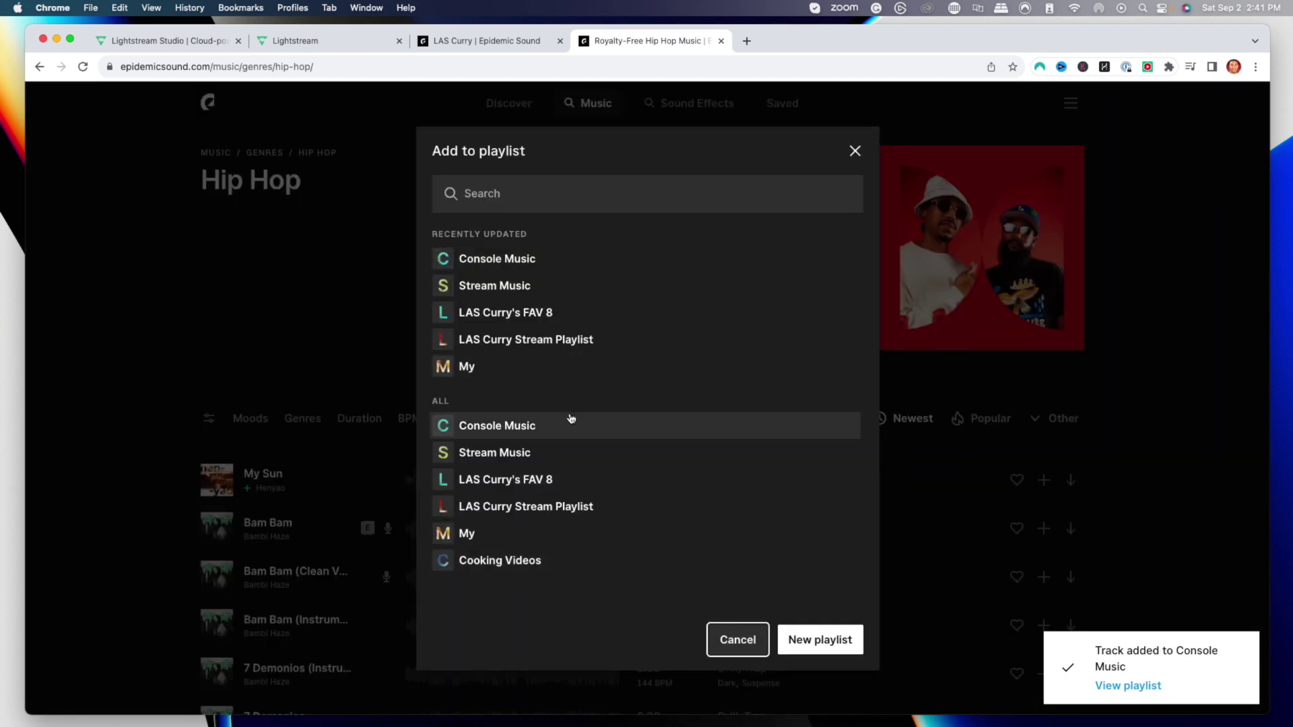
click(546, 429)
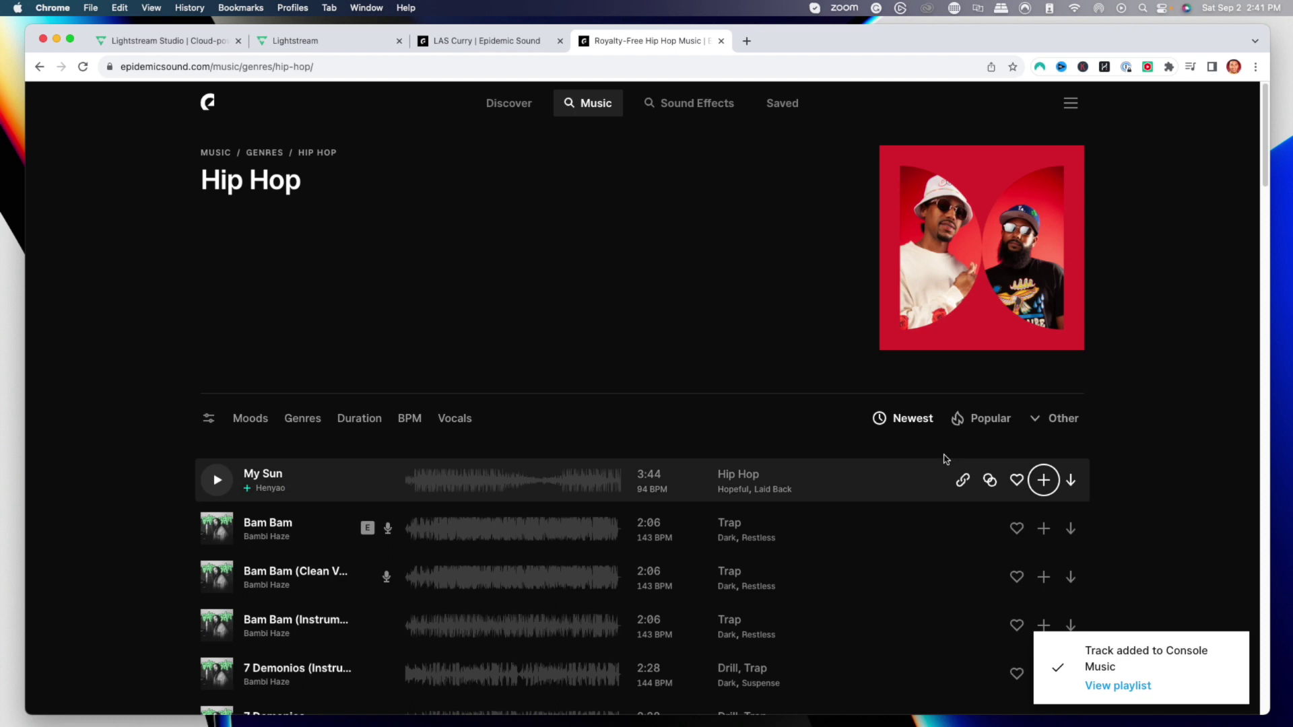
scroll(577, 494, down, 2)
scroll(576, 494, down, 3)
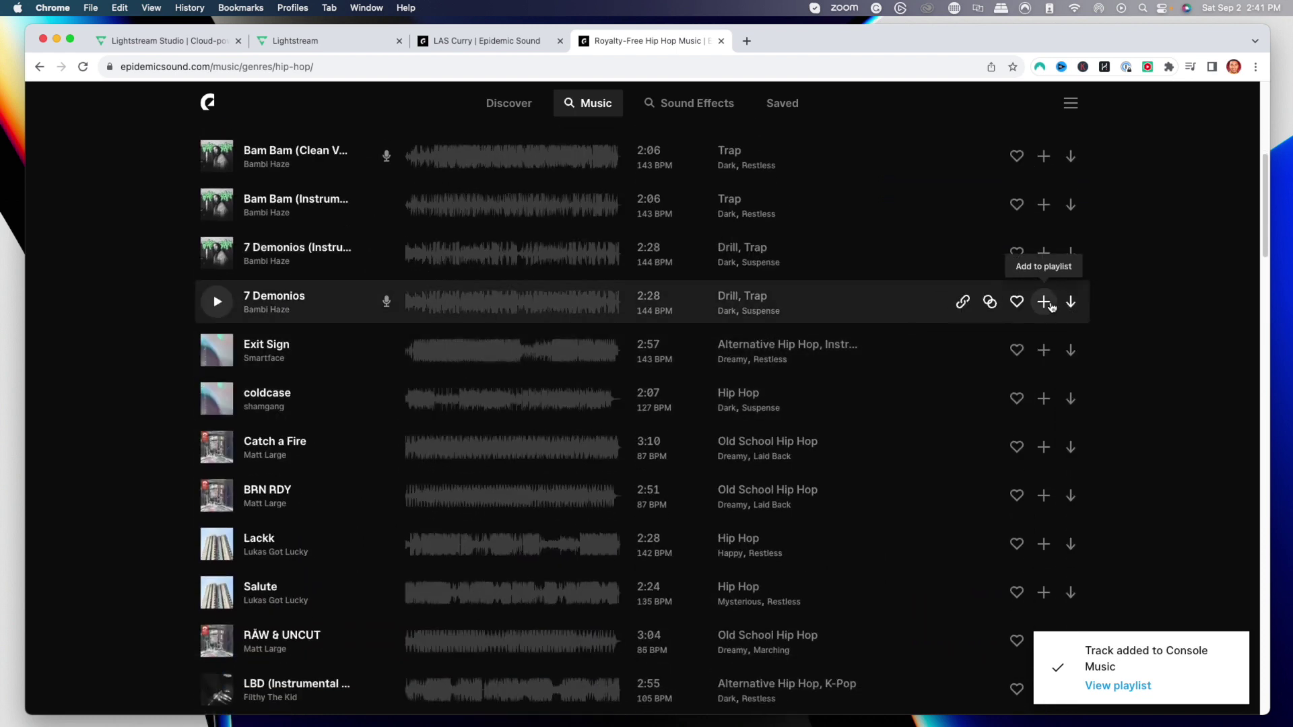
click(1043, 302)
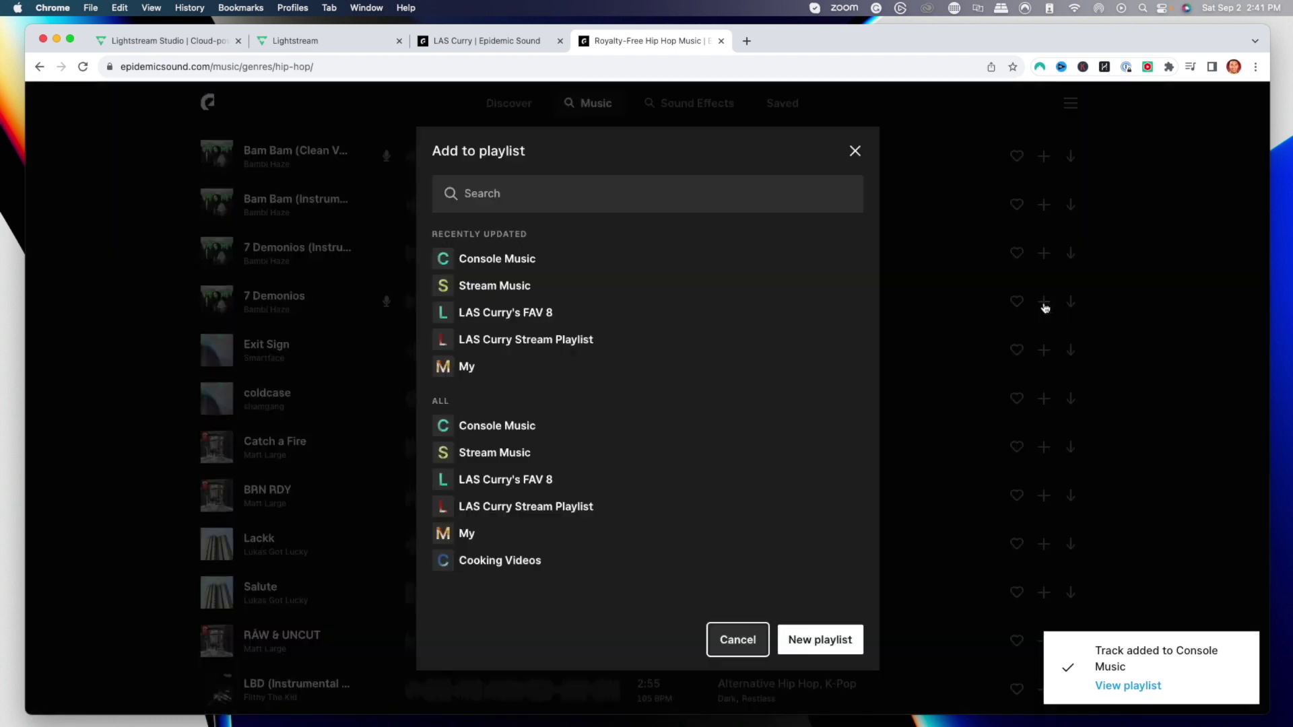
click(489, 454)
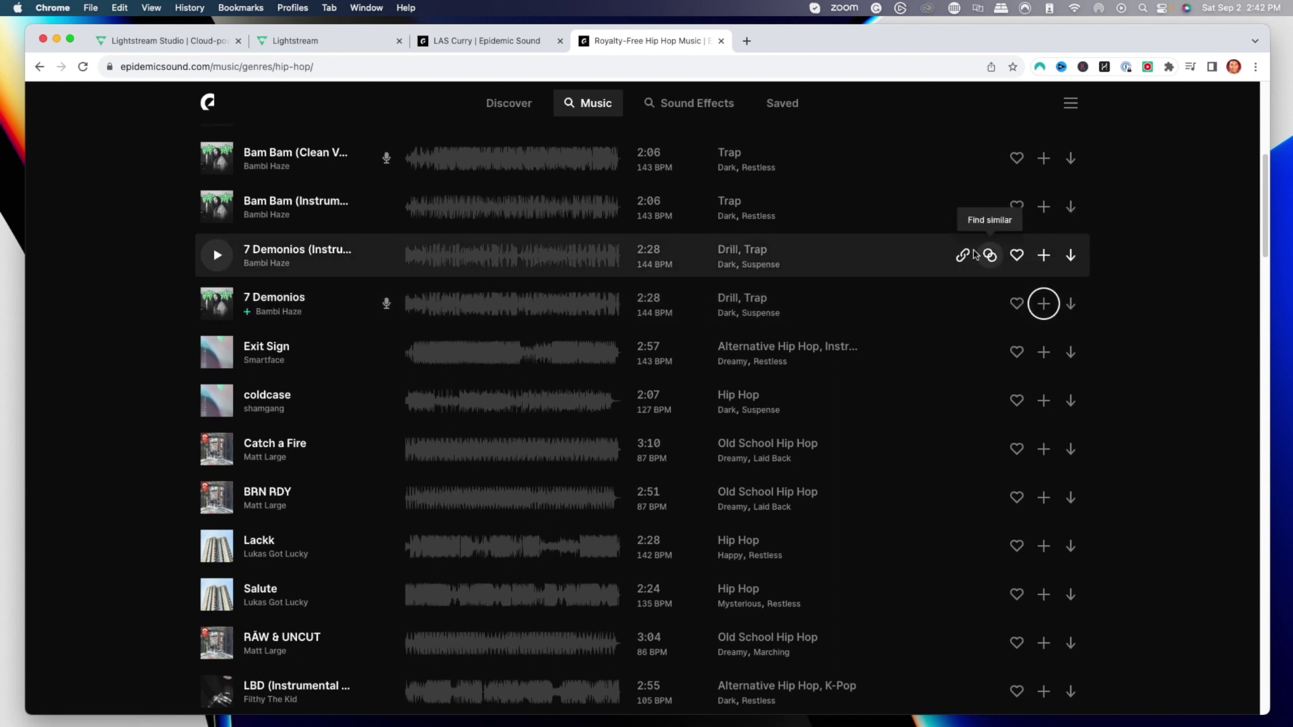
scroll(707, 405, up, 5)
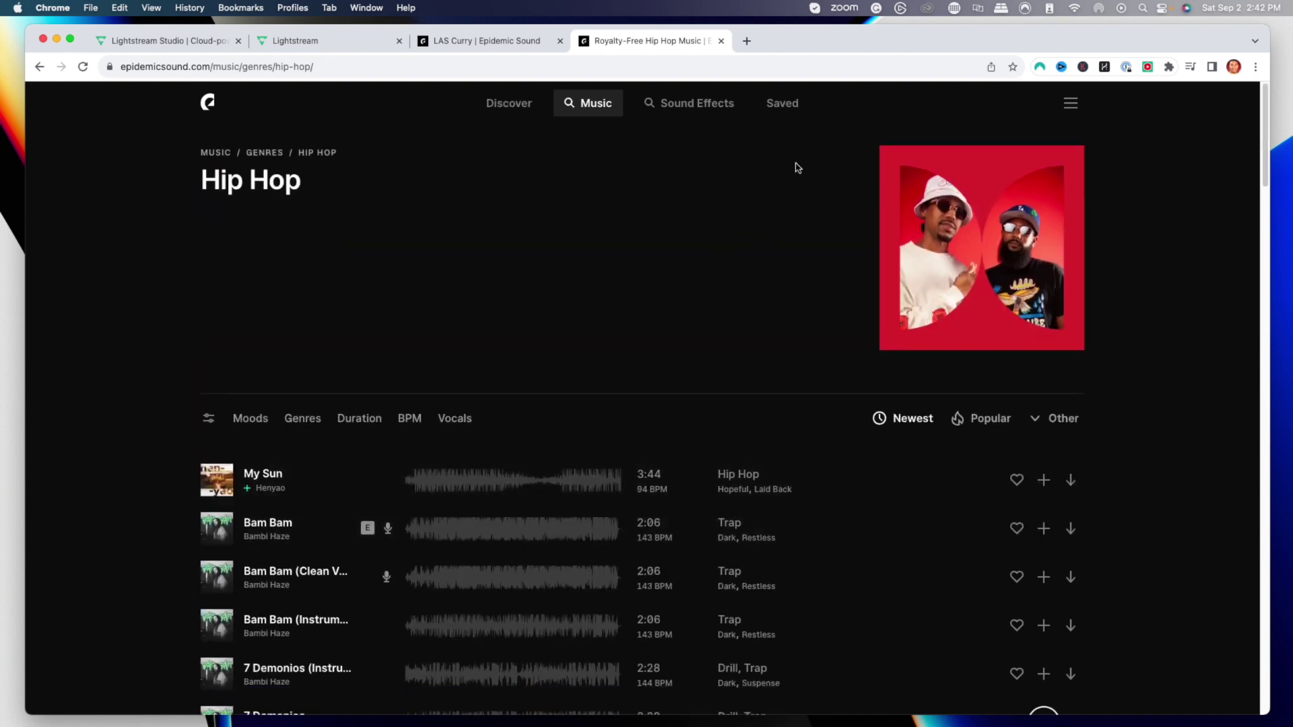
Open the 59-track LAS Curry Stream Playlist from Saved playlists.
click(780, 108)
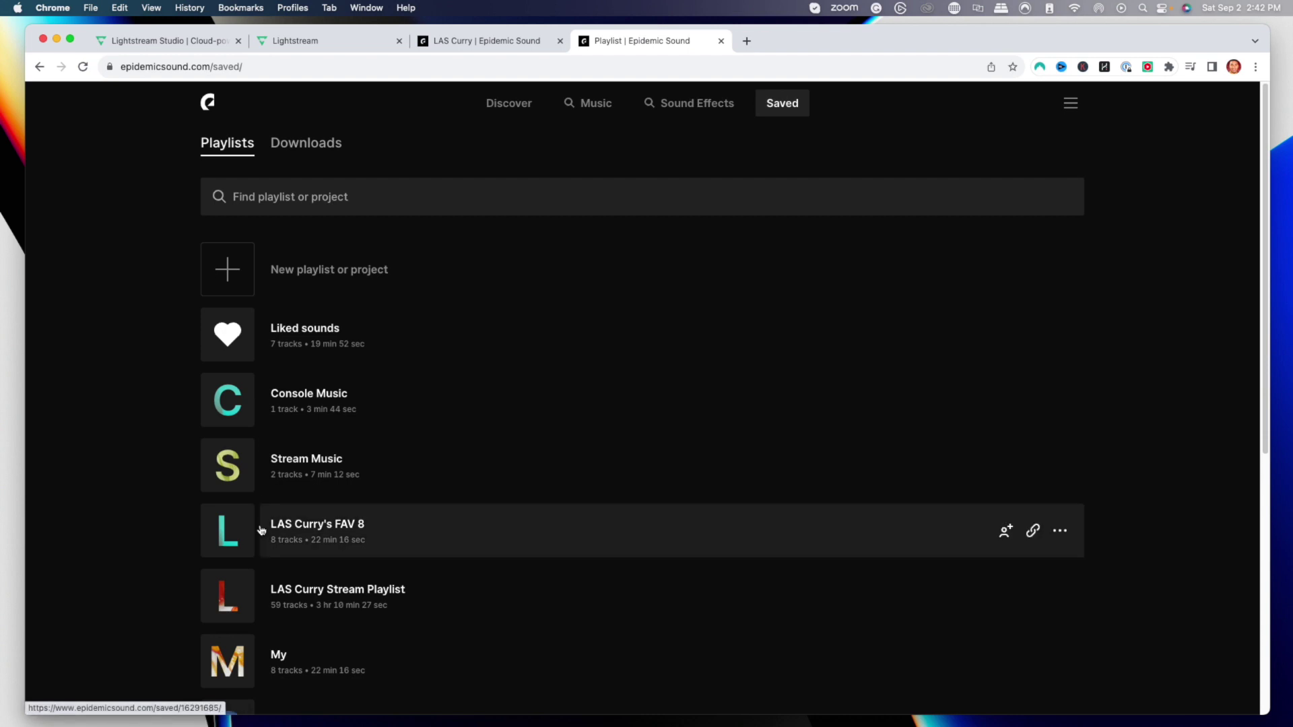
scroll(536, 525, down, 1)
click(434, 484)
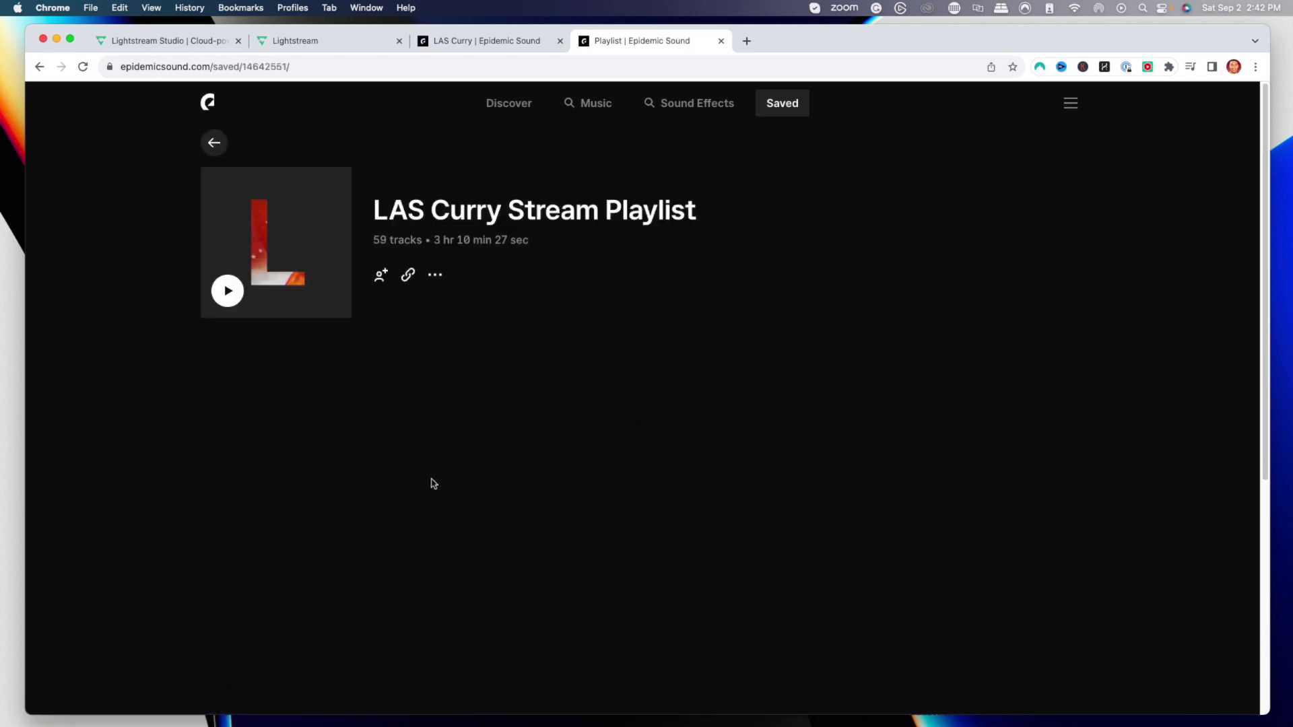
scroll(593, 285, down, 2)
scroll(593, 286, down, 2)
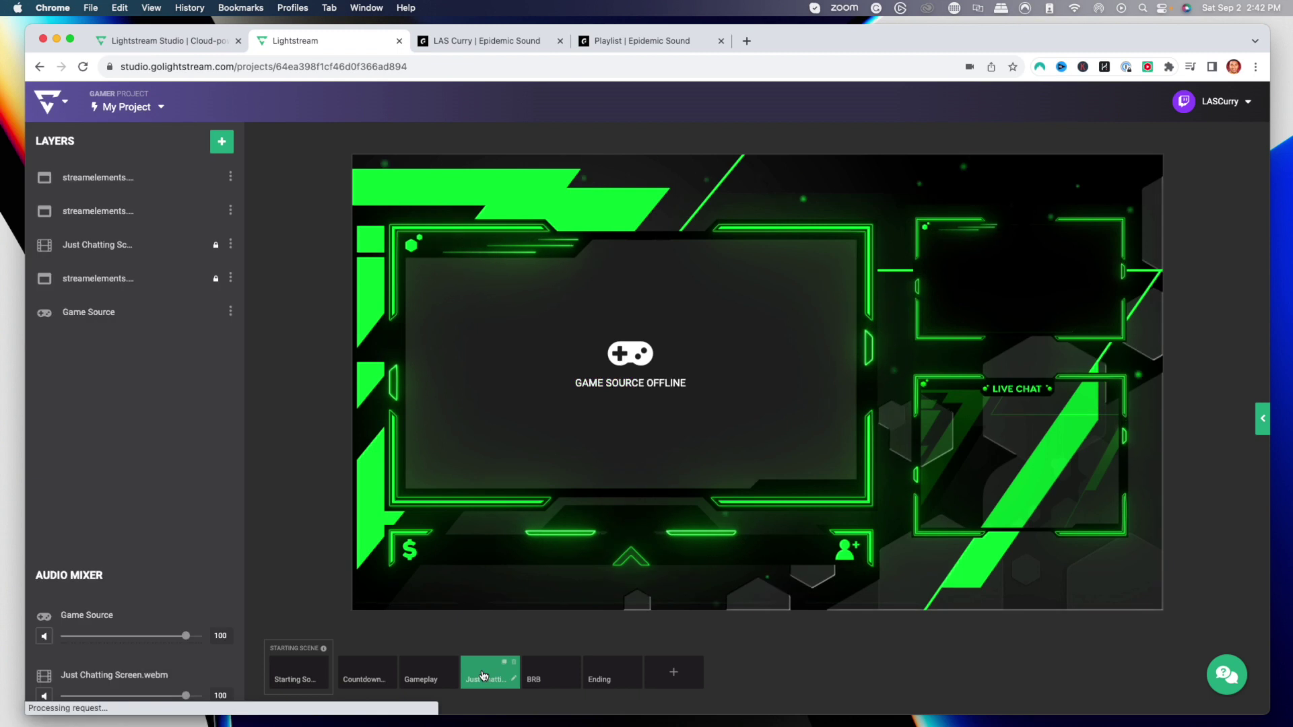
Add a Screenshare layer of the Playlist | Epidemic Sound tab and play Dust till Dawn.
click(223, 146)
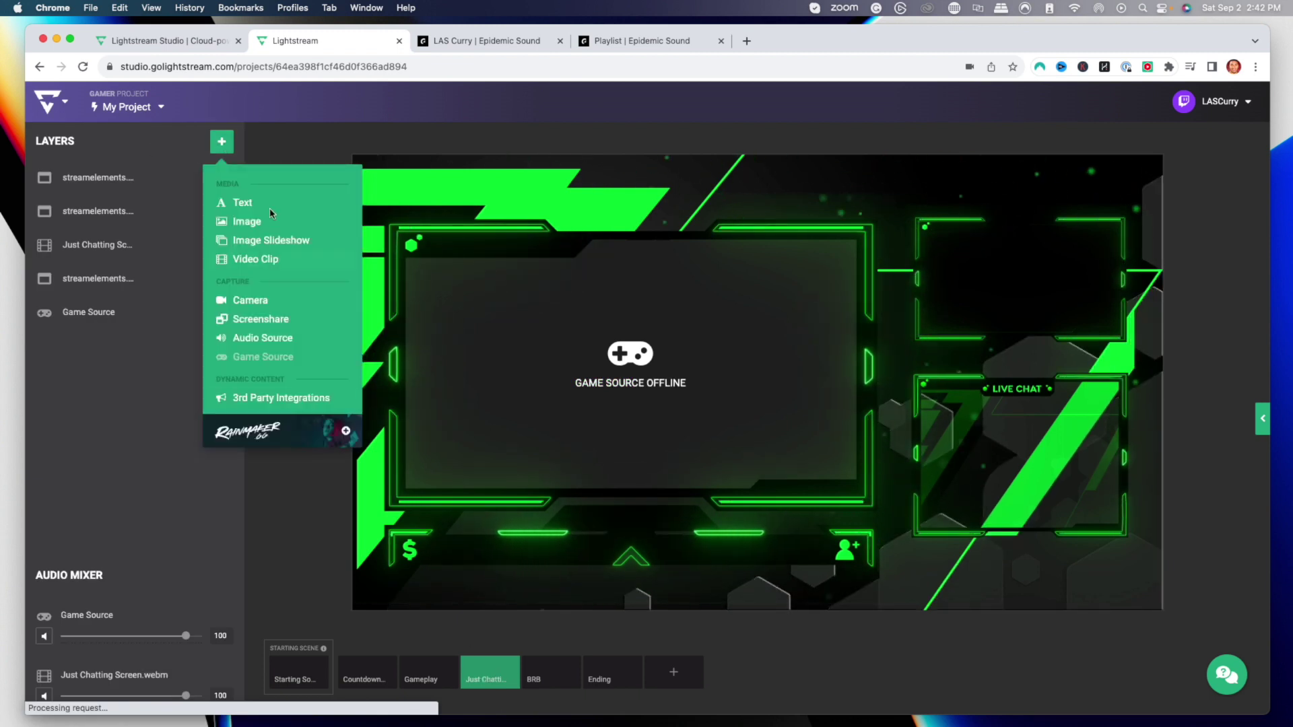
click(256, 321)
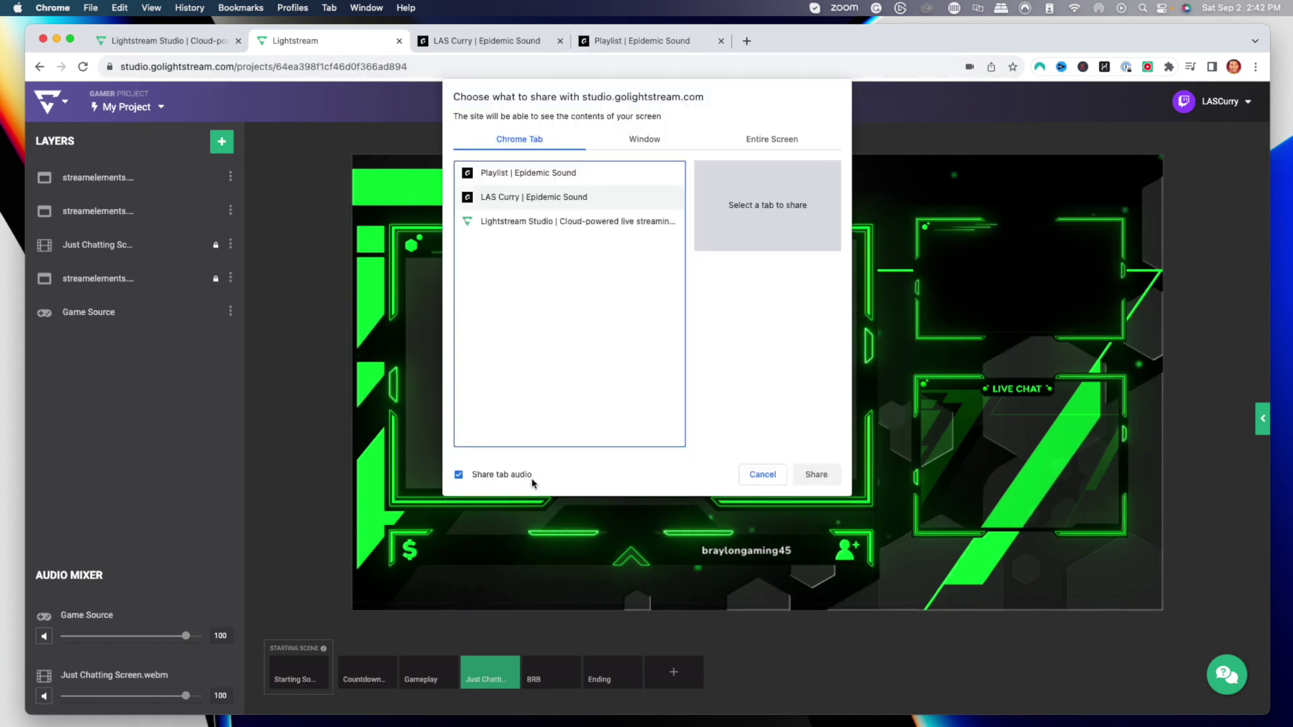
click(545, 179)
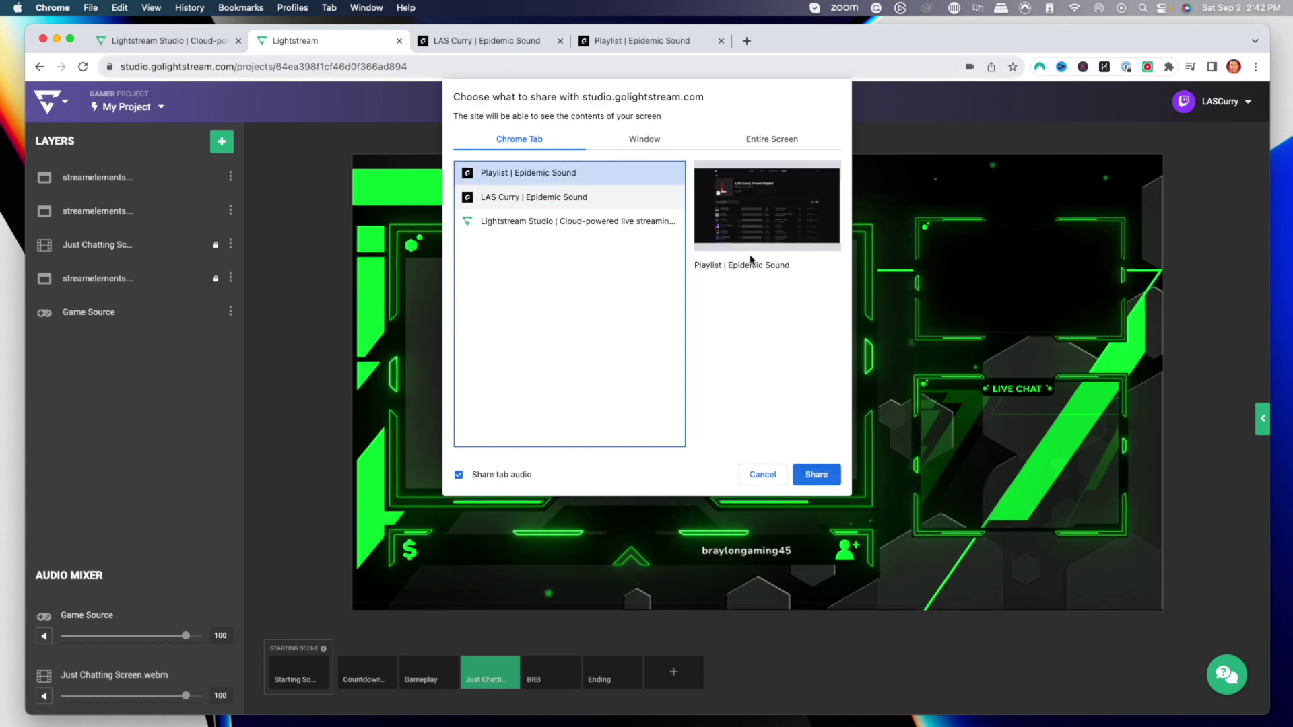
click(828, 471)
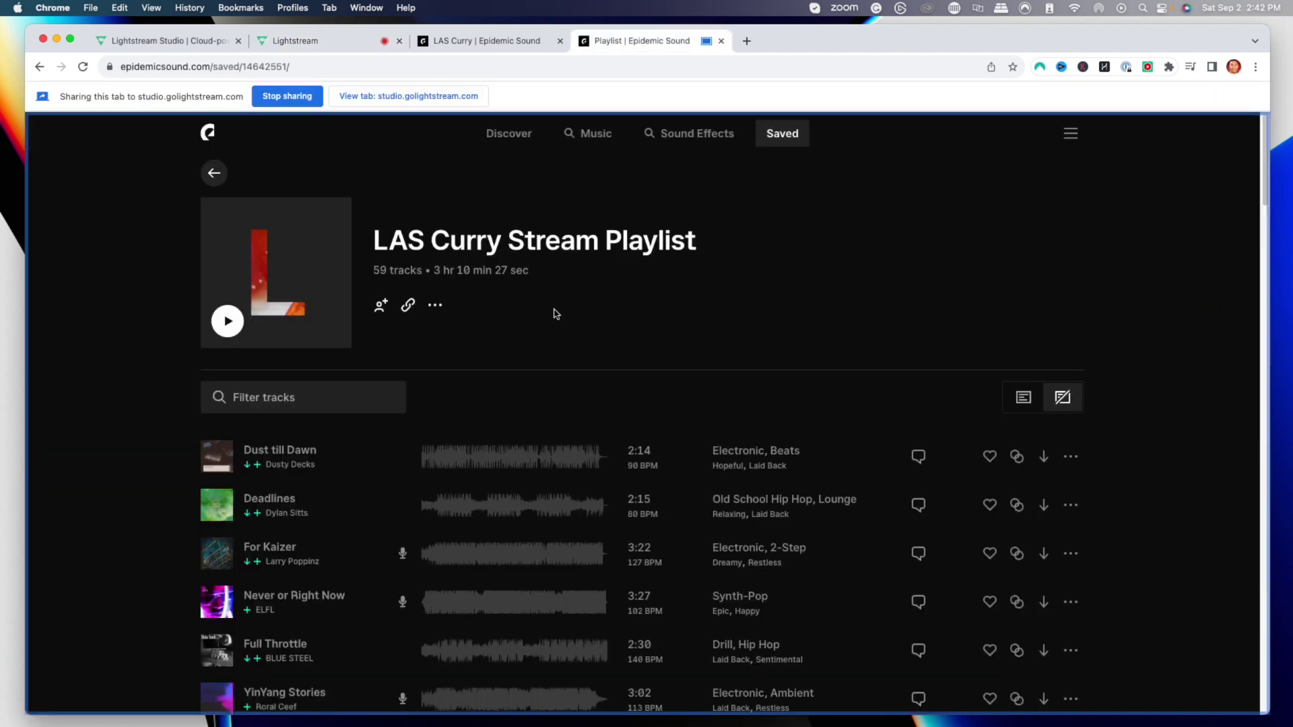
scroll(454, 411, down, 5)
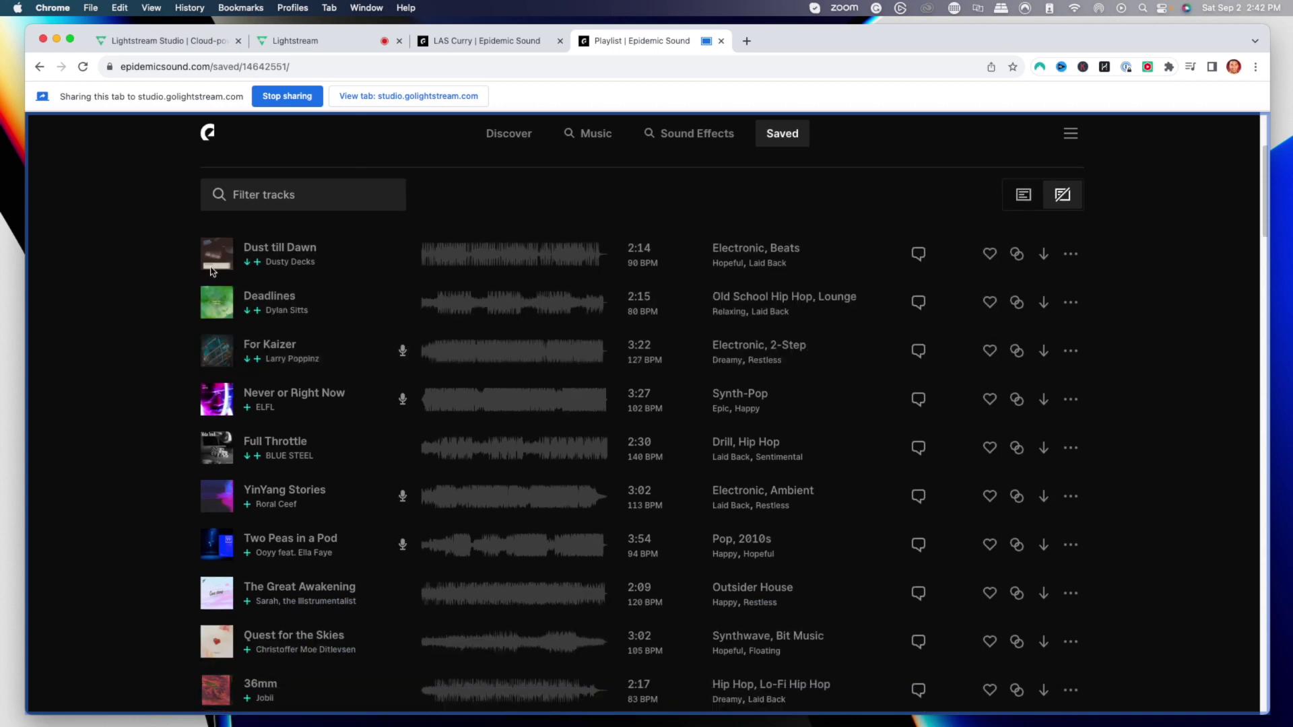
click(215, 254)
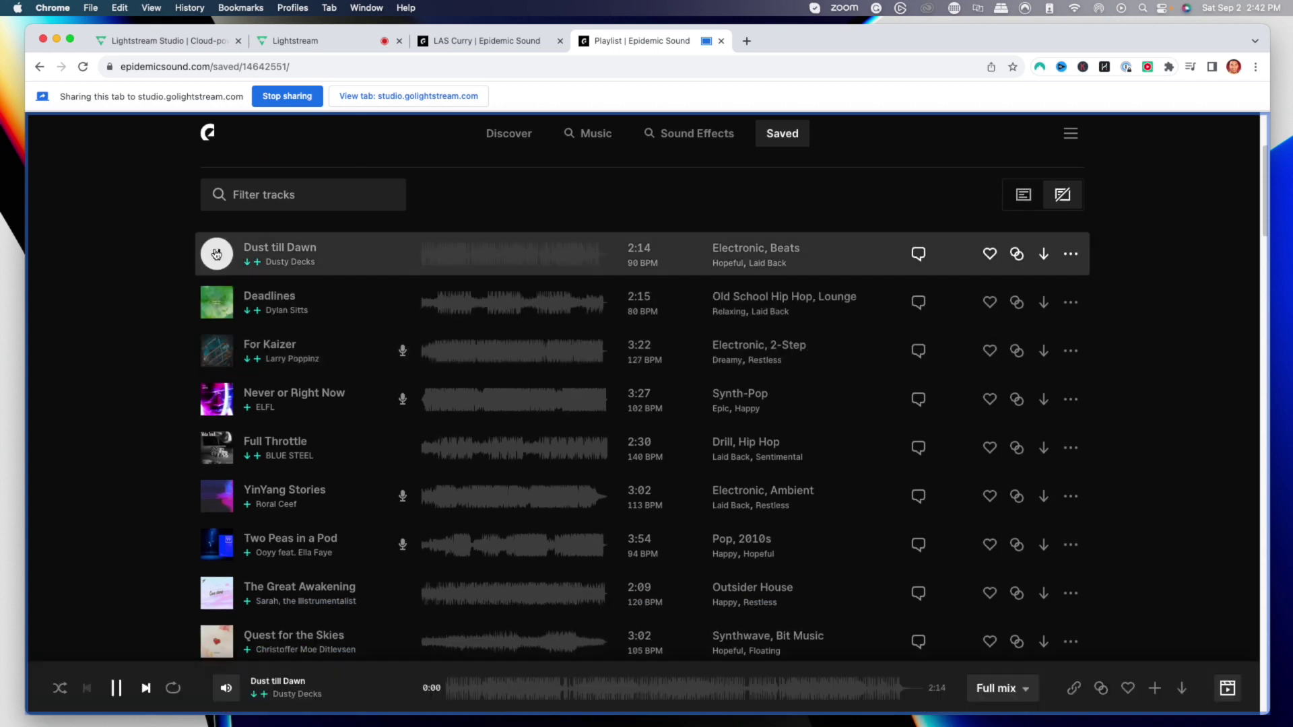
scroll(64, 531, up, 1)
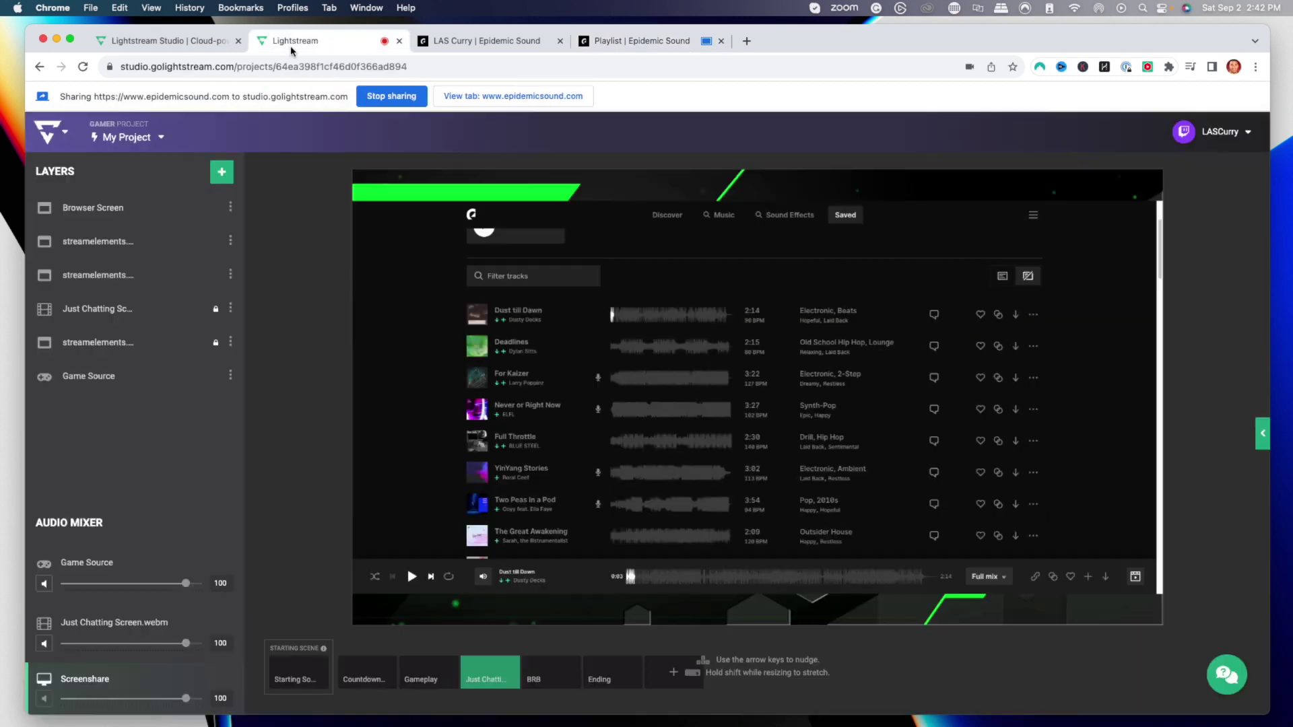
Hide the Browser Screen layer and lower the Screenshare audio to 20.
key(super+2)
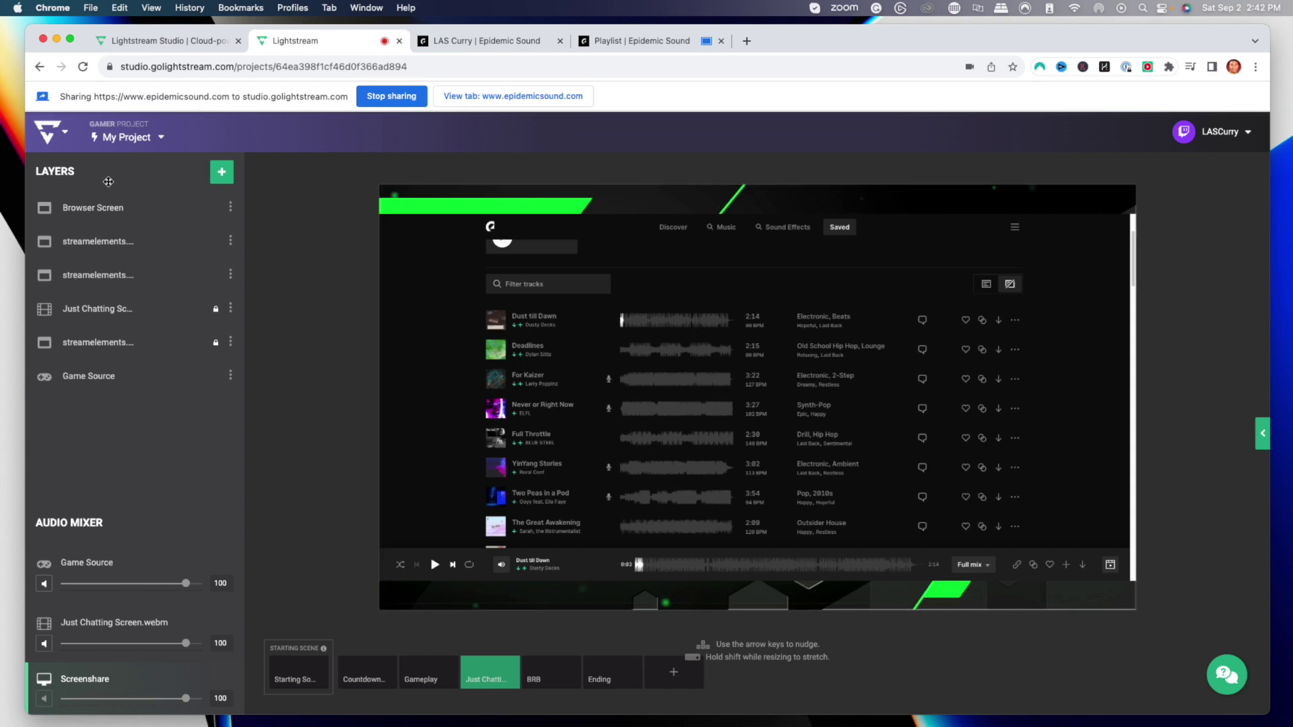
click(231, 209)
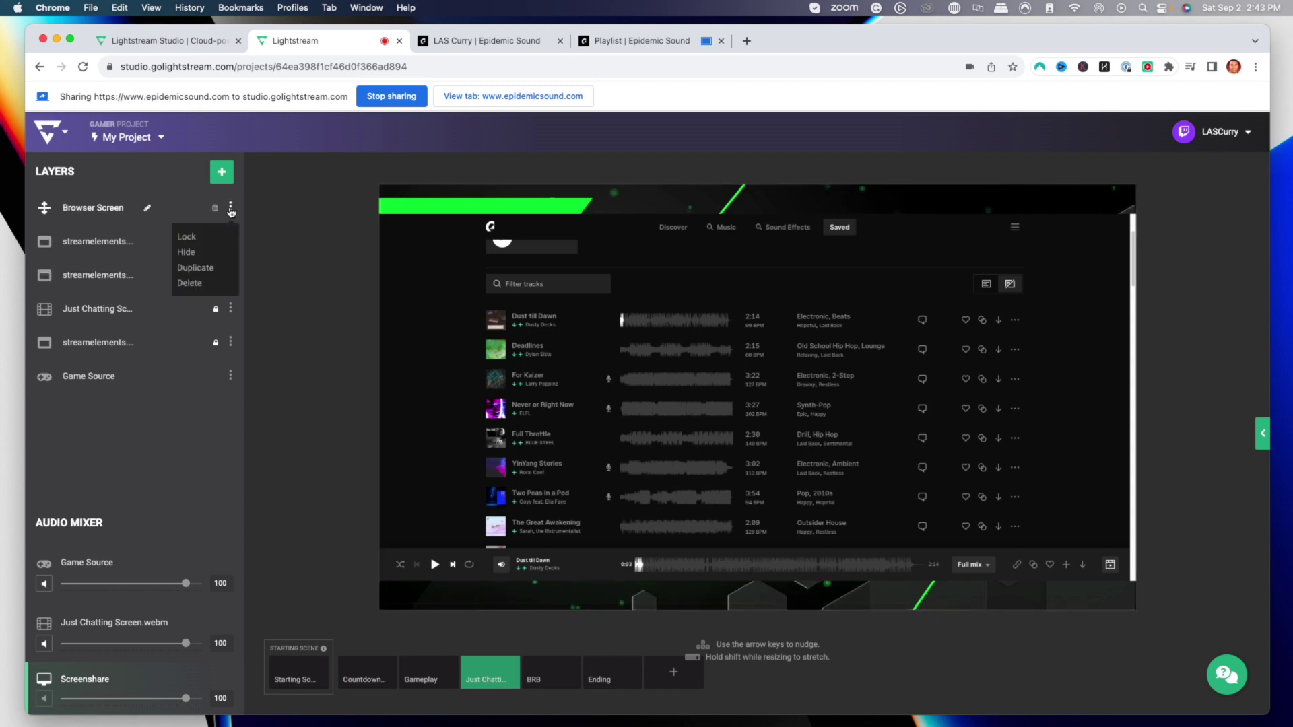
click(188, 253)
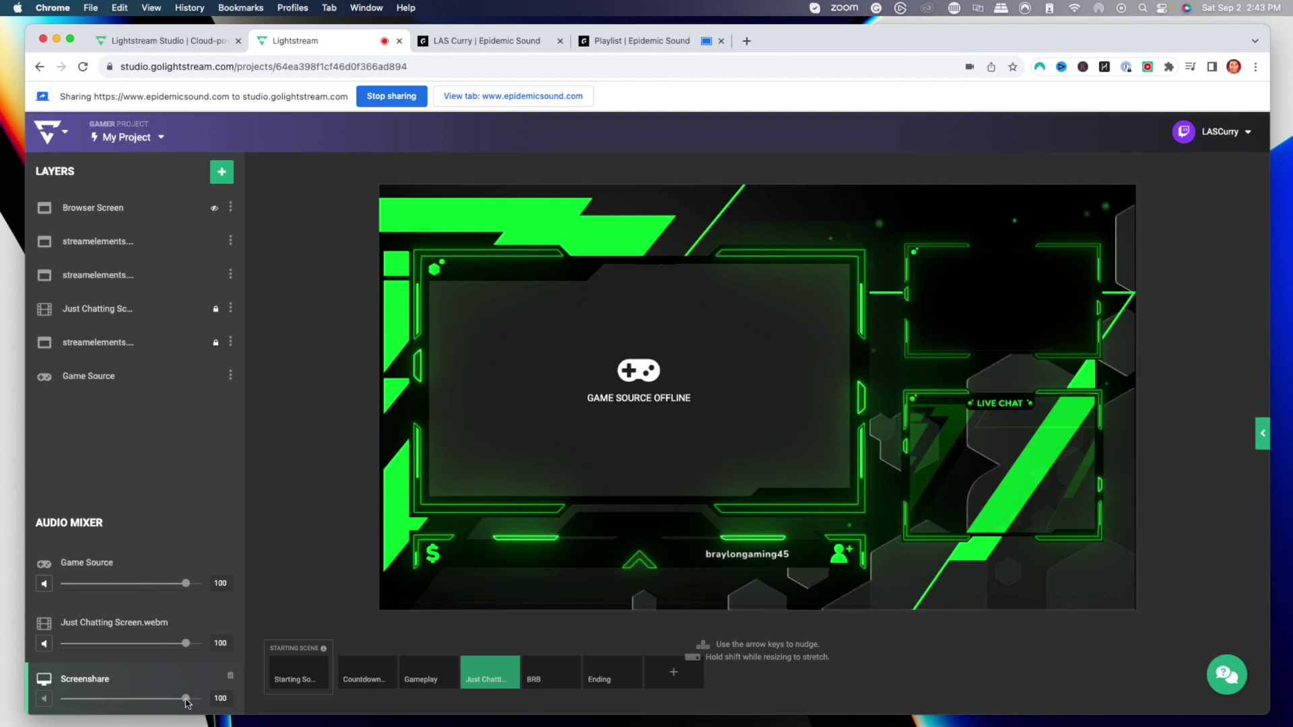
drag(185, 697, 90, 701)
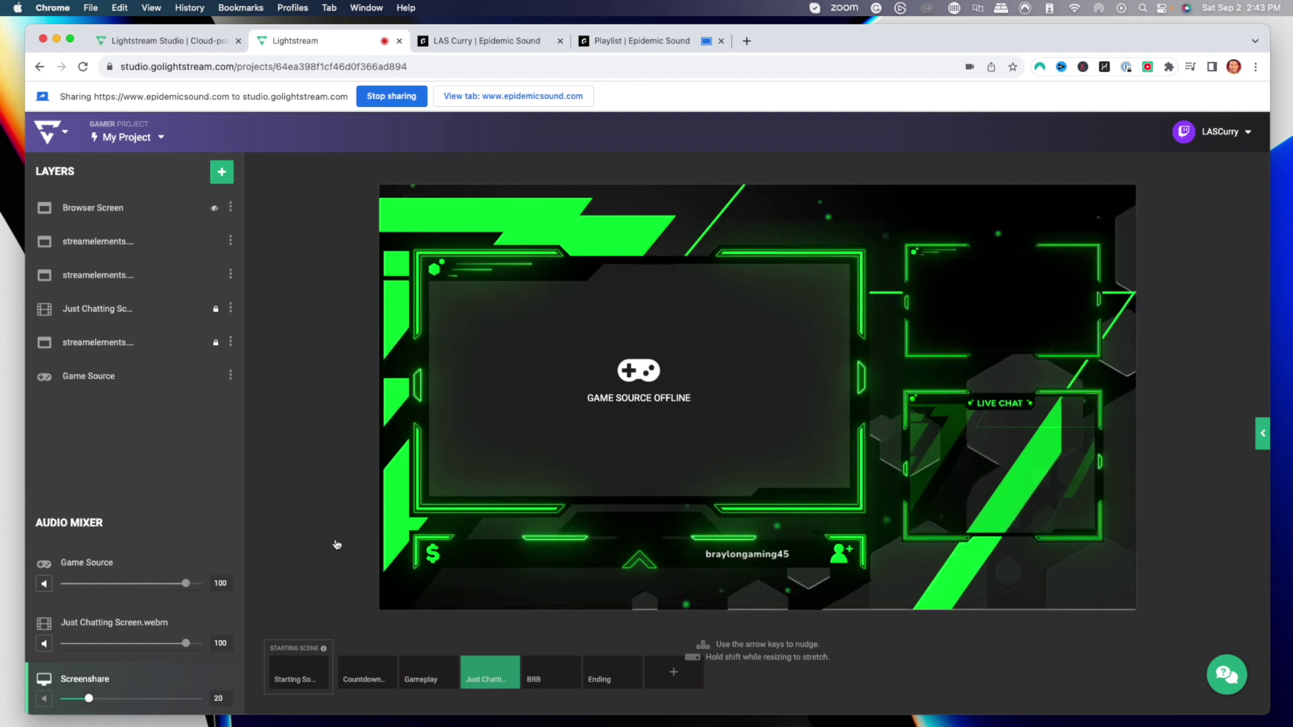
Play Dust till Dawn briefly, check it reaches Lightstream, then pause it at 0:10.
click(678, 42)
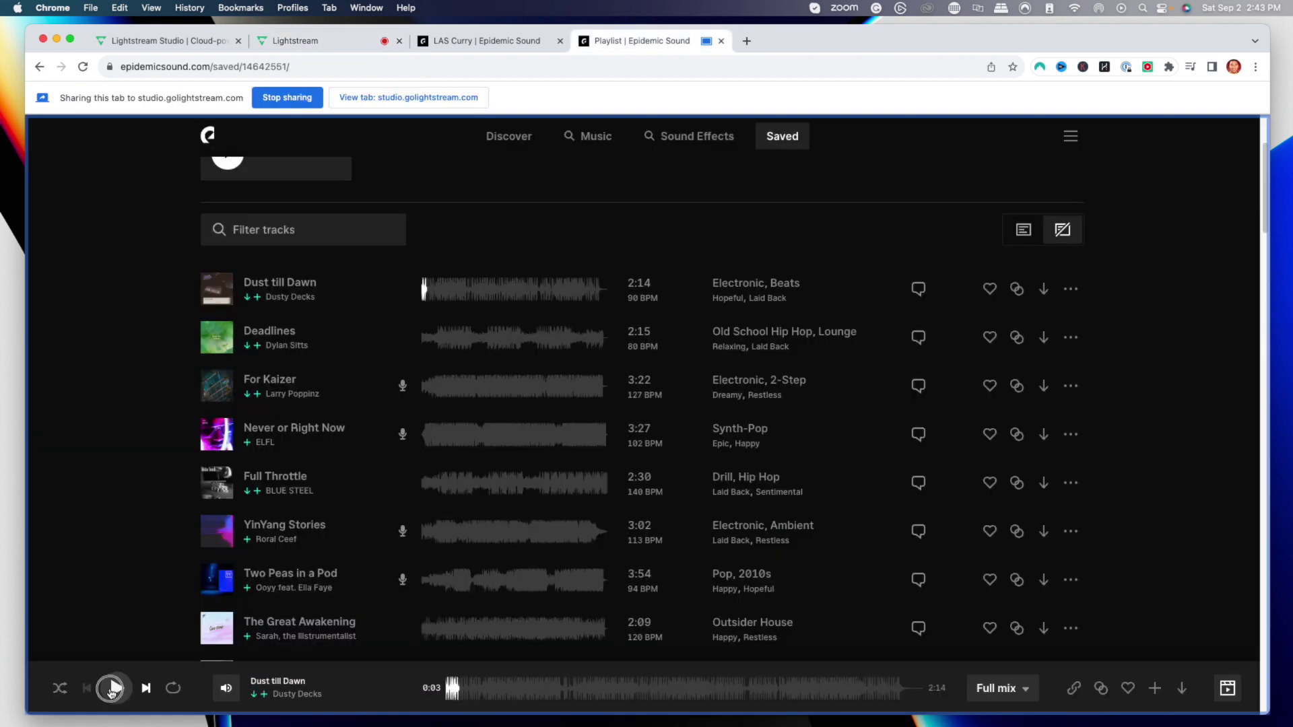
click(115, 688)
click(322, 41)
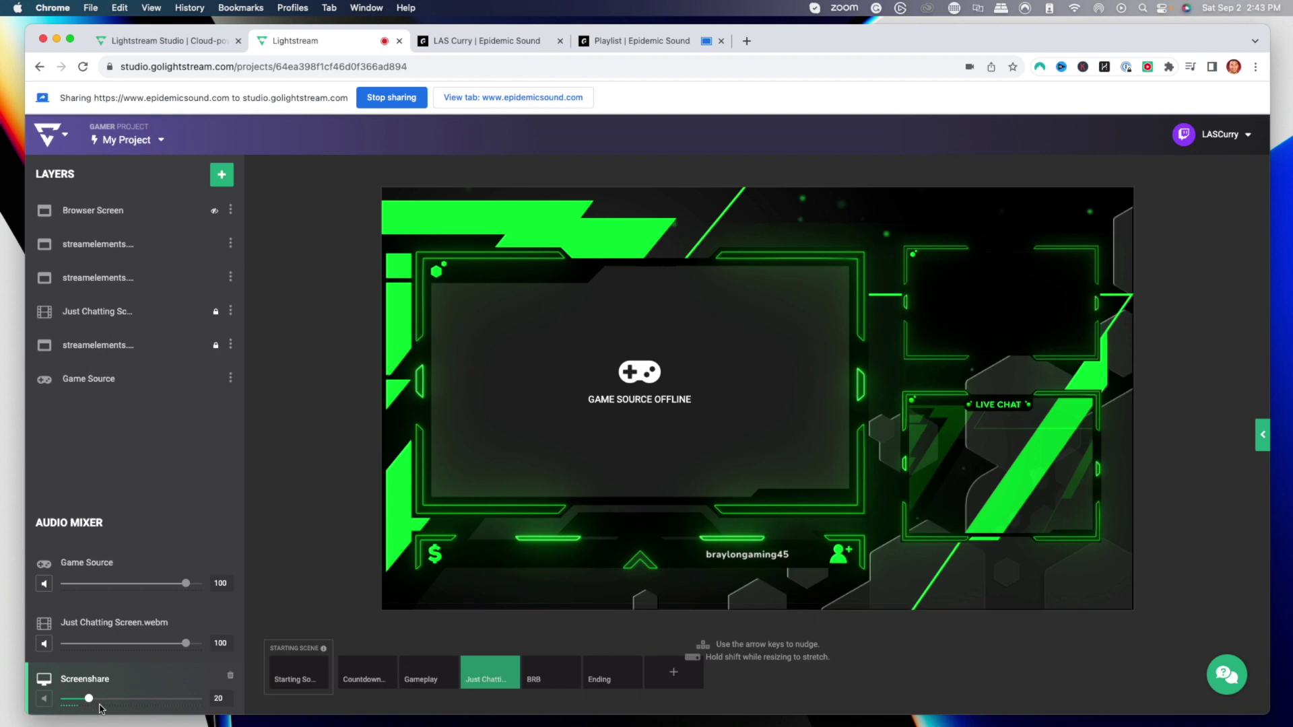
click(596, 41)
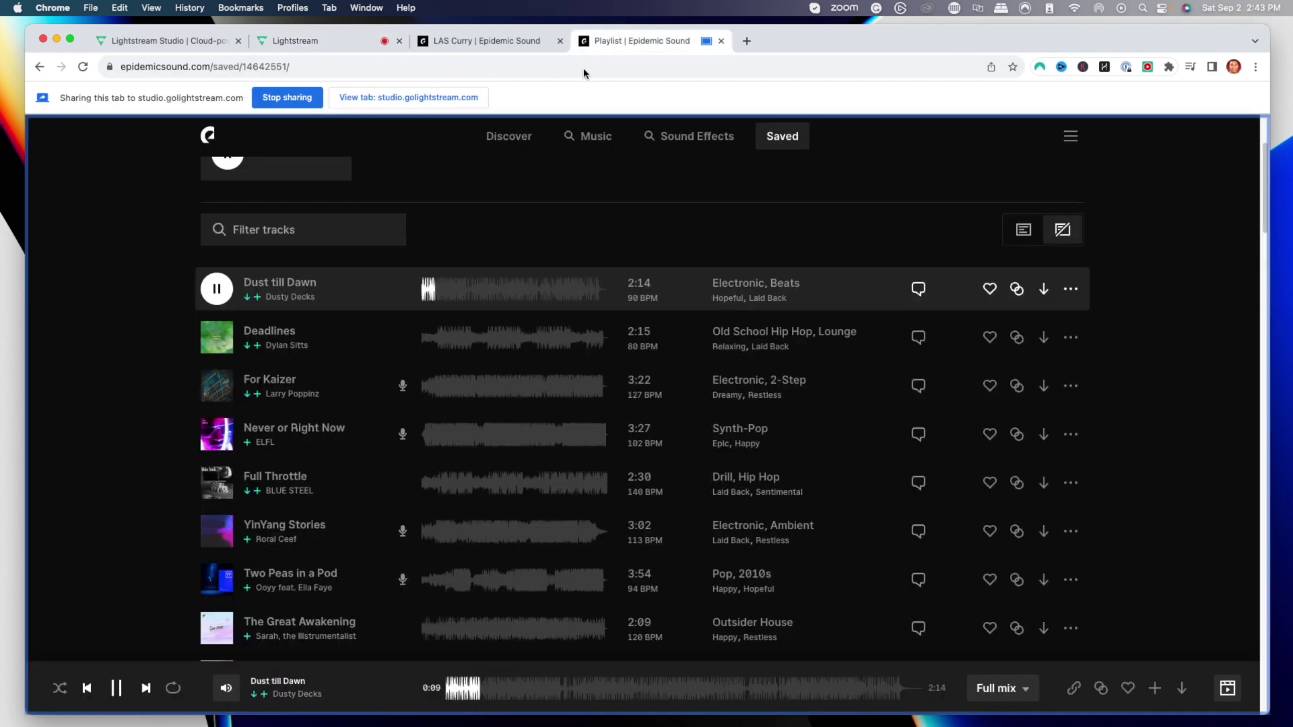
click(115, 689)
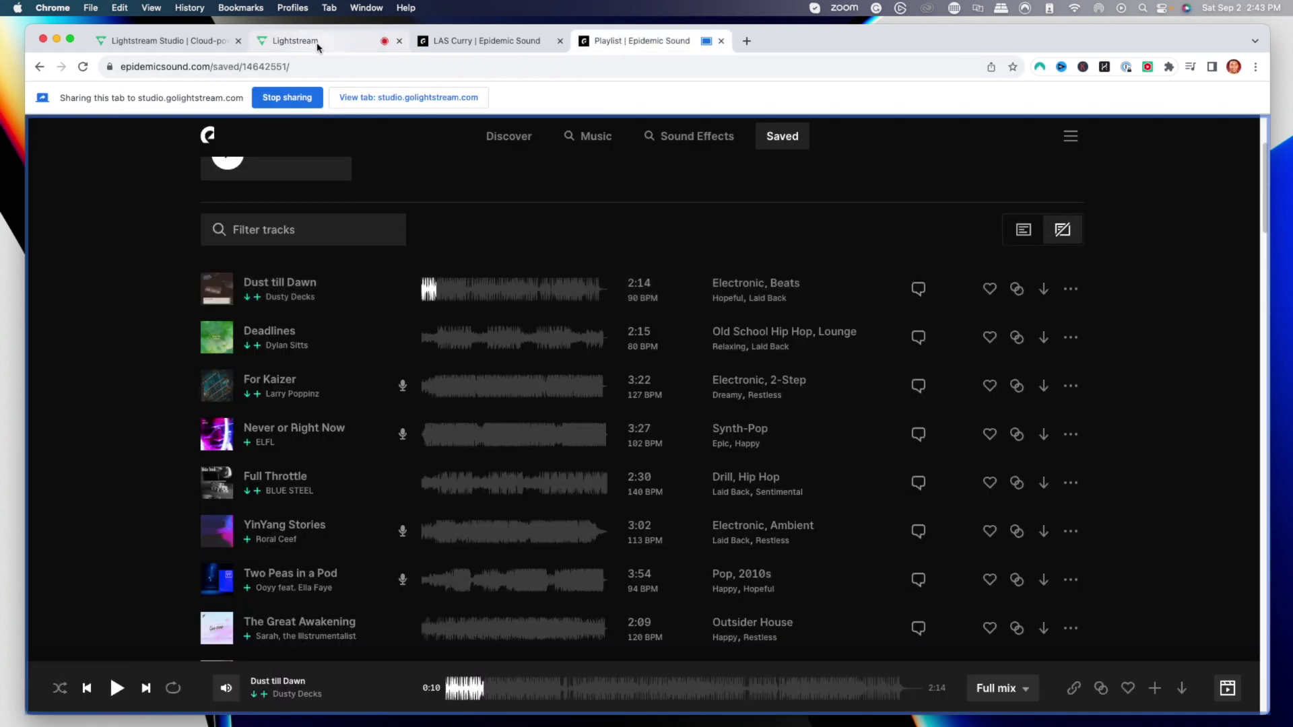